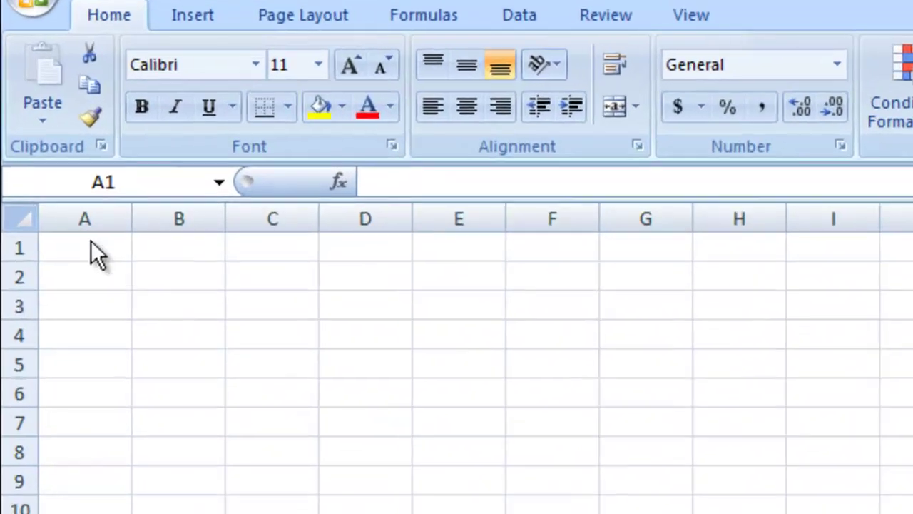
# - Enter the labels g= and h= in A1:A2 with values 9.8 and 10 in B1:B2
pyautogui.click(88, 241)
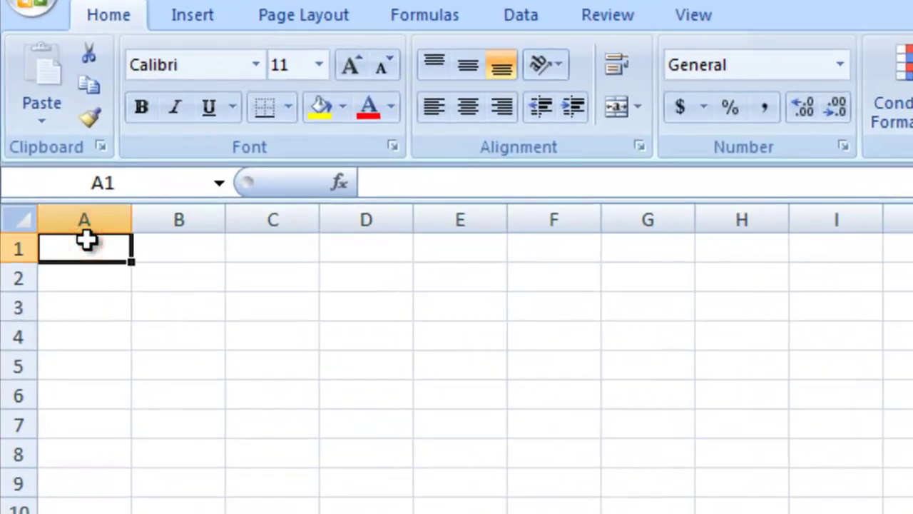
pyautogui.write('g=')
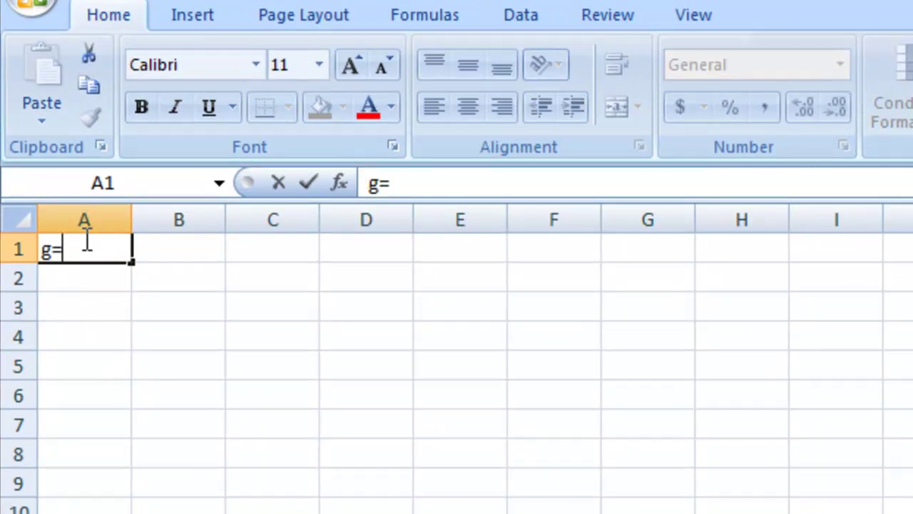
pyautogui.press('Return')
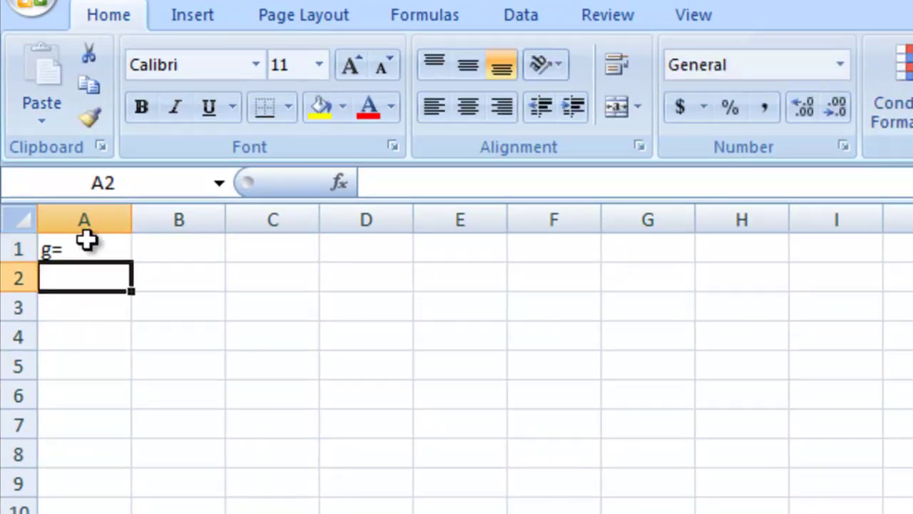
pyautogui.write('h=')
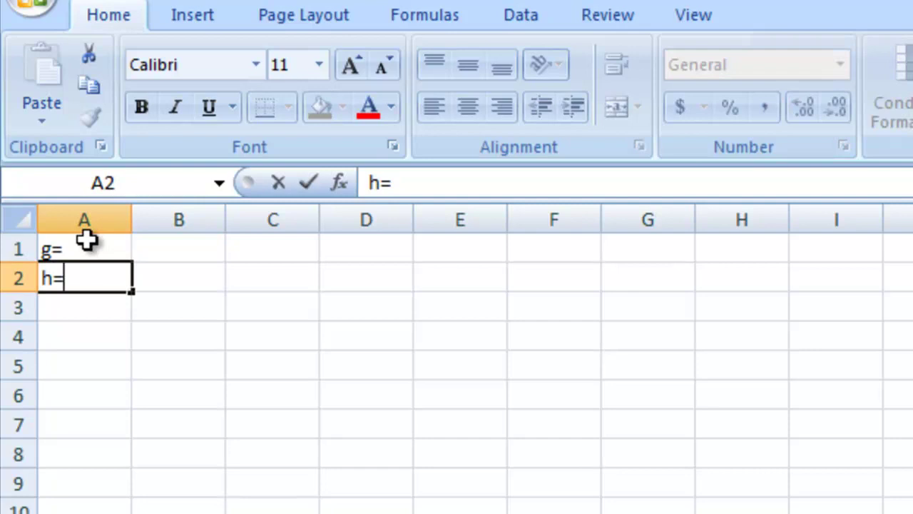
pyautogui.press('Return')
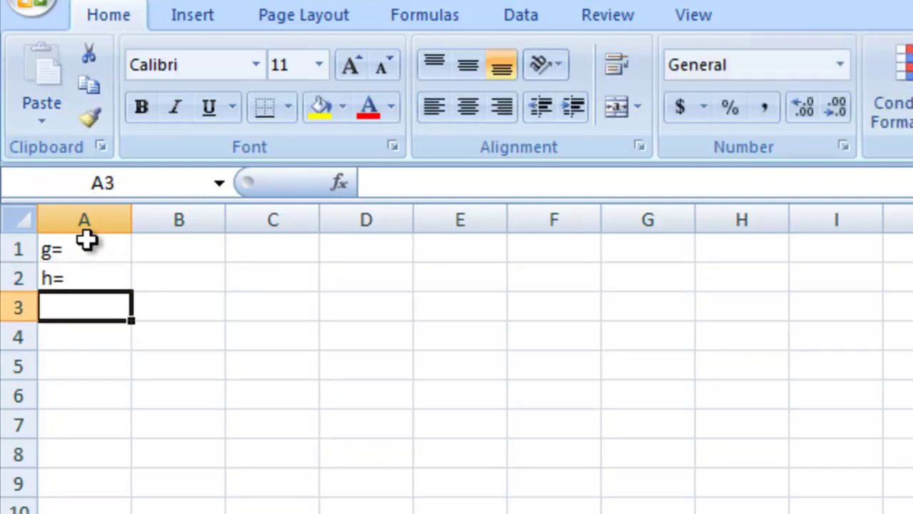
pyautogui.click(177, 250)
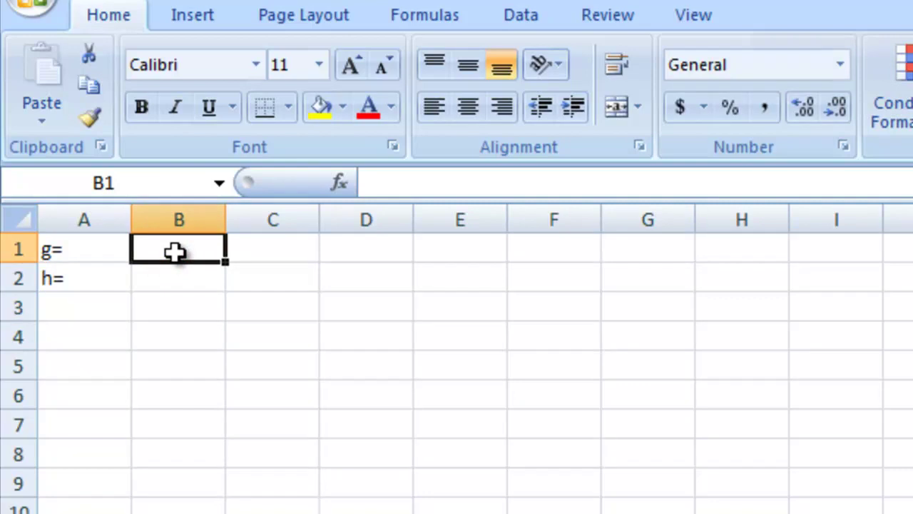
pyautogui.write('9.8')
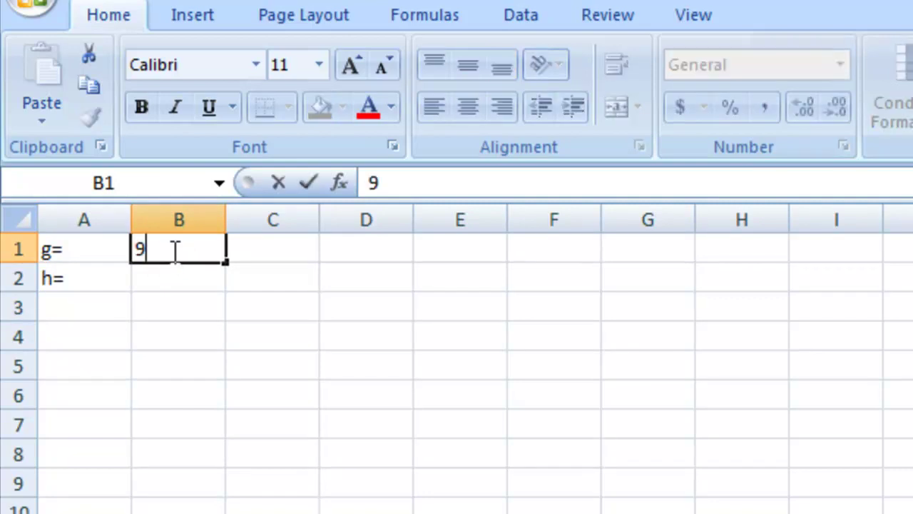
pyautogui.click(177, 284)
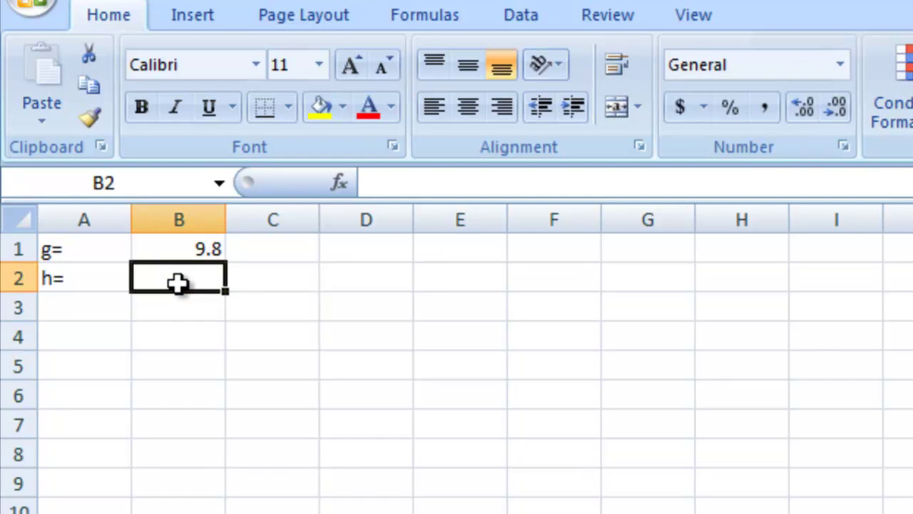
pyautogui.write('10')
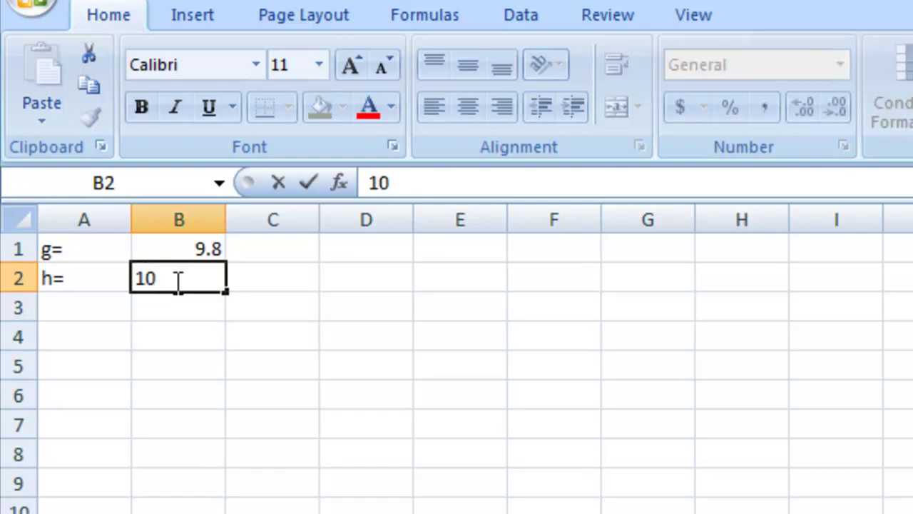
# - Add the units m/sec^2 and m in C1:C2
pyautogui.click(278, 249)
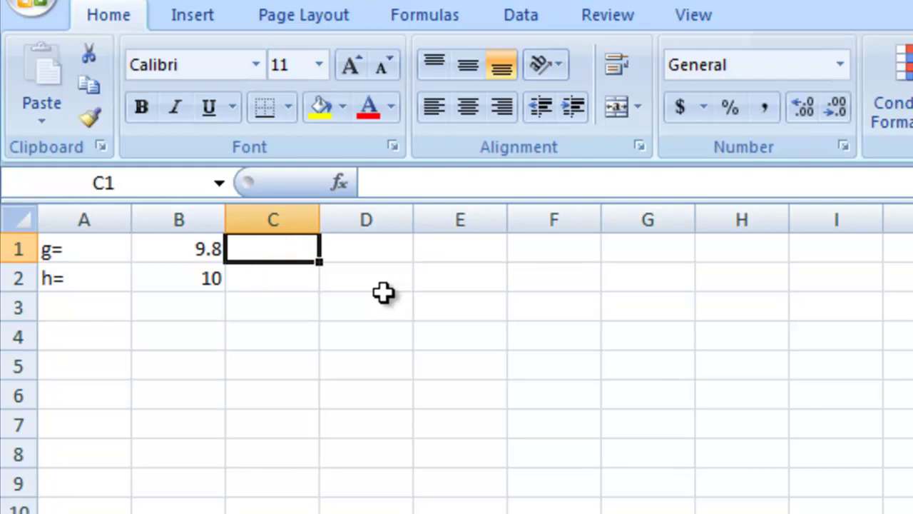
pyautogui.write('m?')
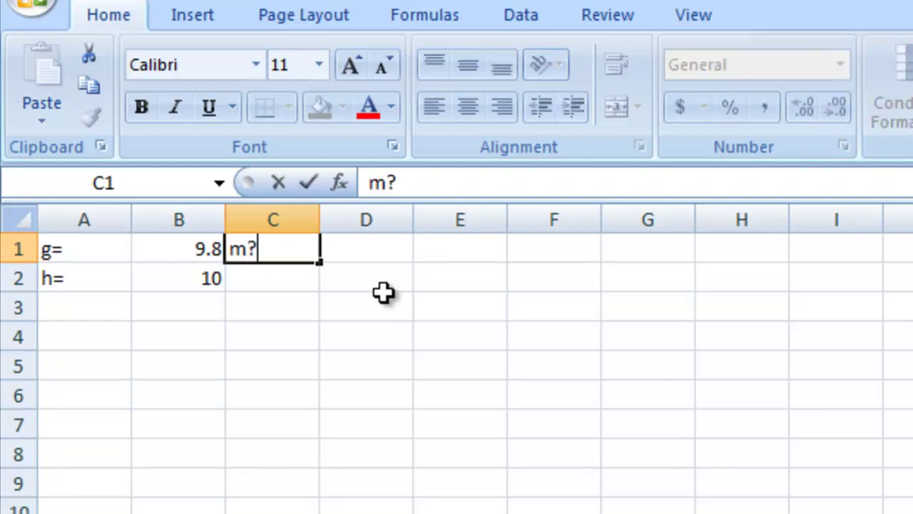
pyautogui.press('BackSpace')
pyautogui.write('/sec')
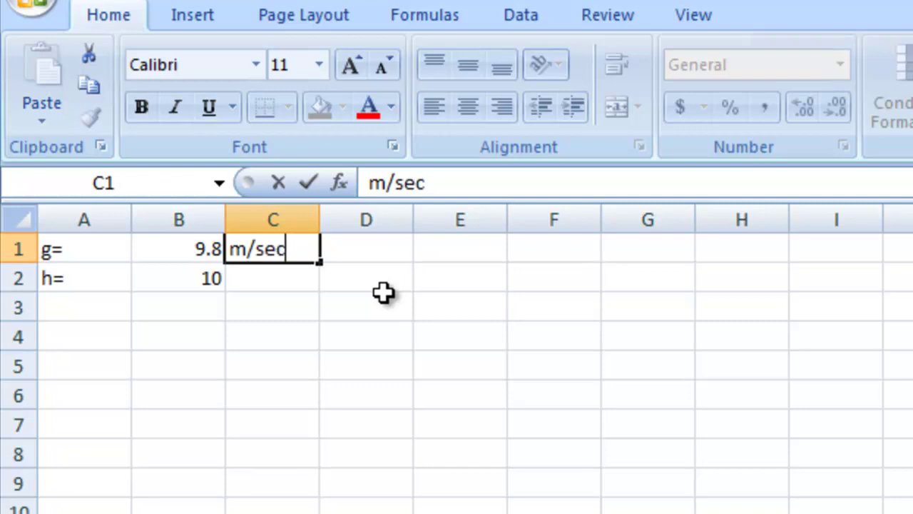
pyautogui.write('^2')
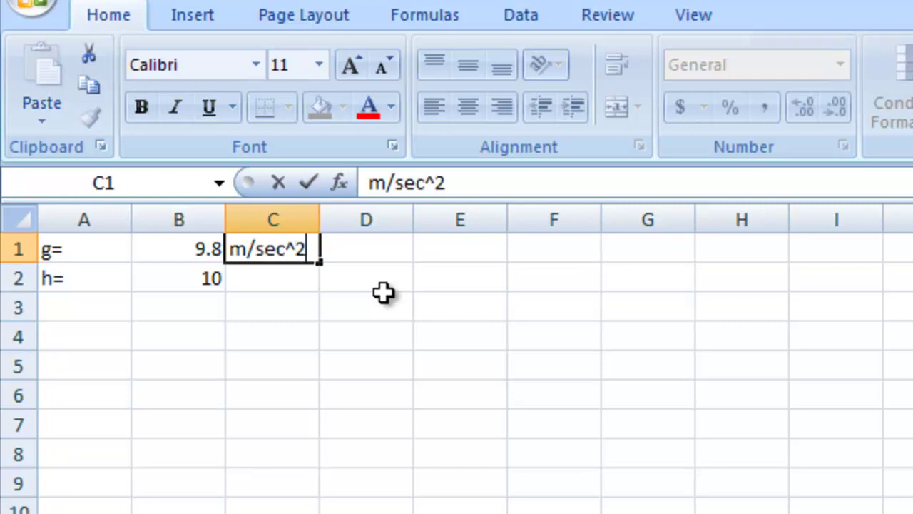
pyautogui.press('Return')
pyautogui.write('m')
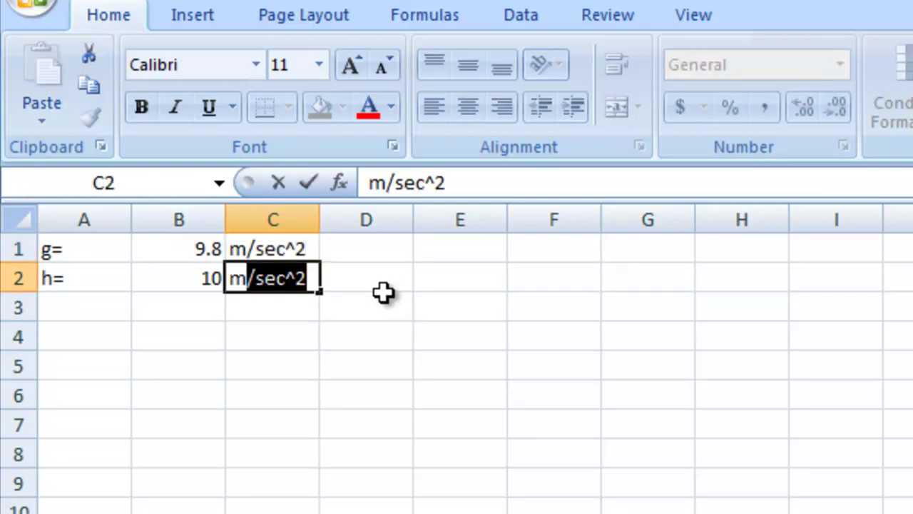
pyautogui.press('BackSpace')
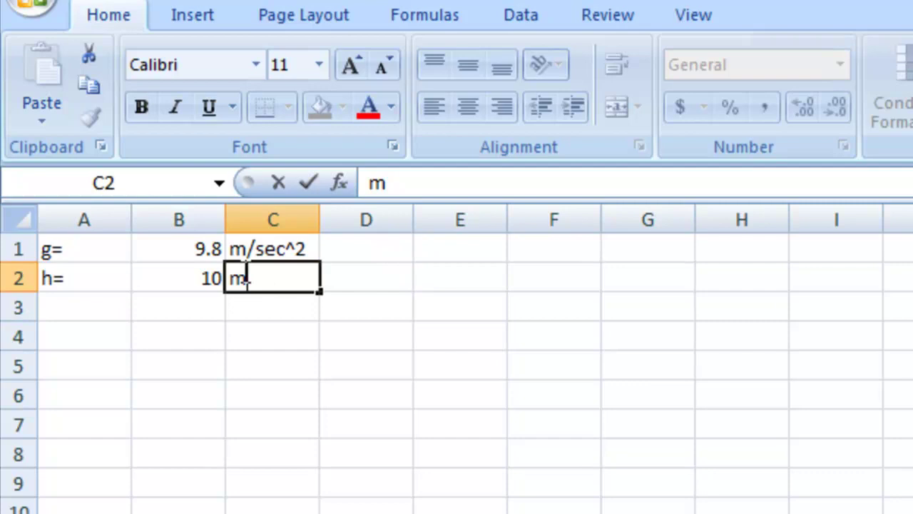
pyautogui.click(171, 246)
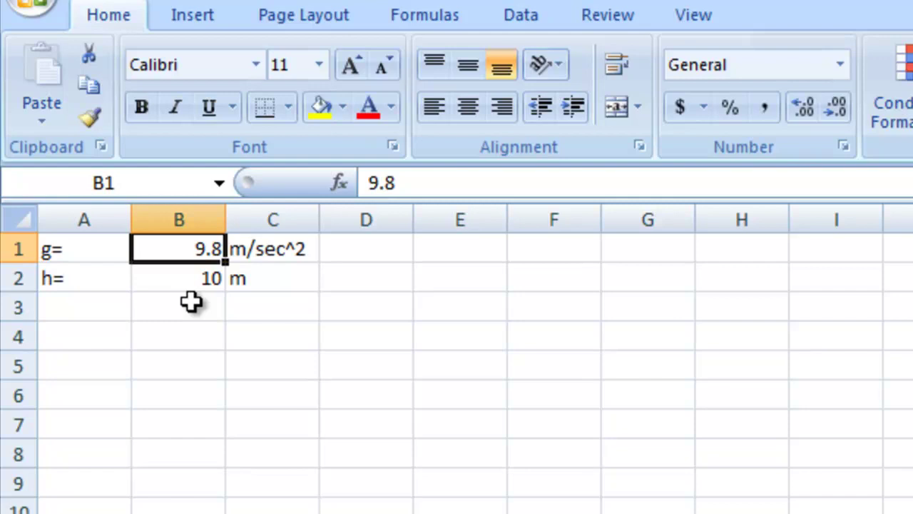
# - Define the name g for cell B1 using the Name Box
pyautogui.click(132, 182)
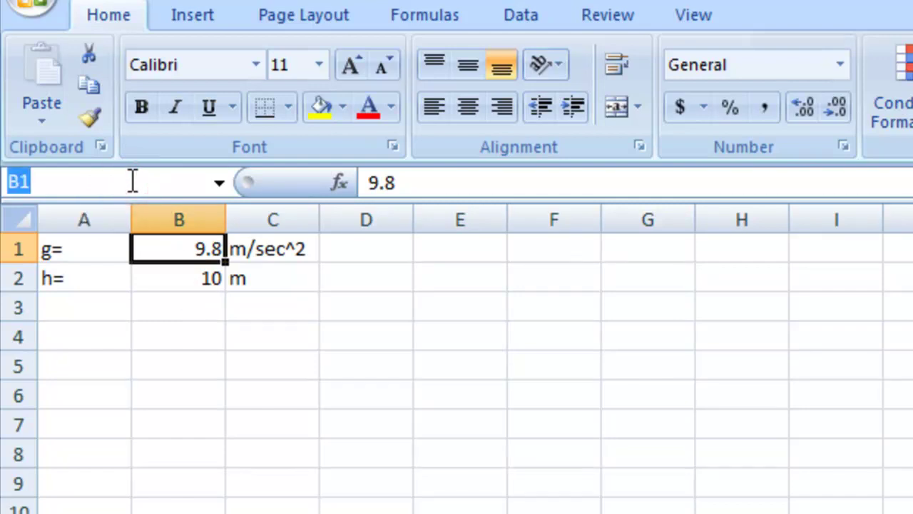
pyautogui.write('g')
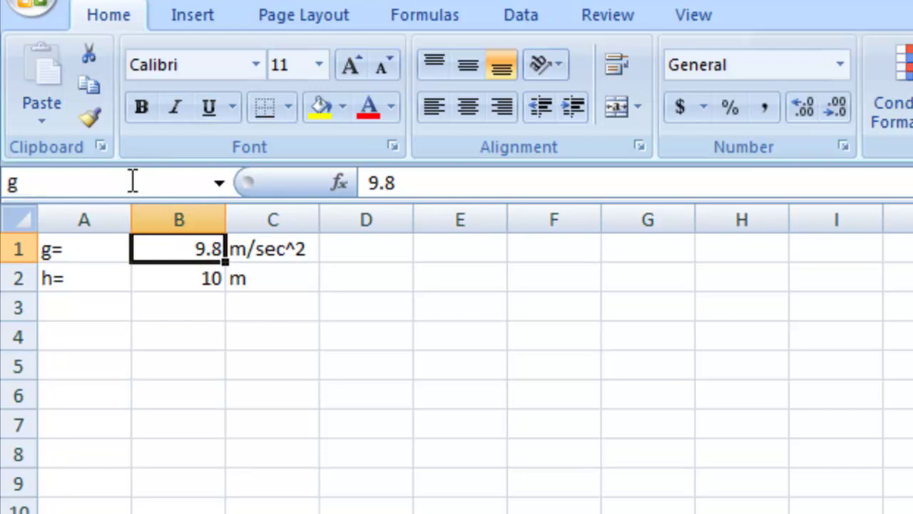
pyautogui.press('Return')
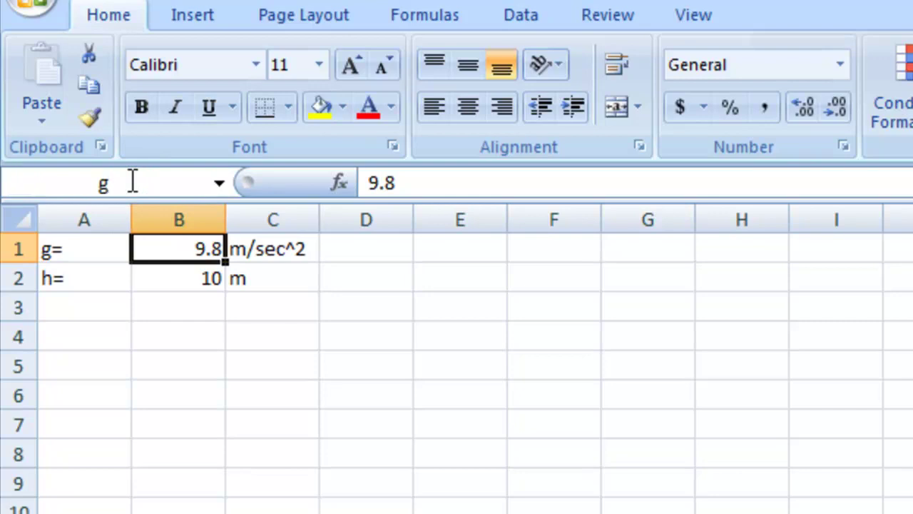
# - Name cell B2 'h' after the invalid name 2h is rejected
pyautogui.click(200, 280)
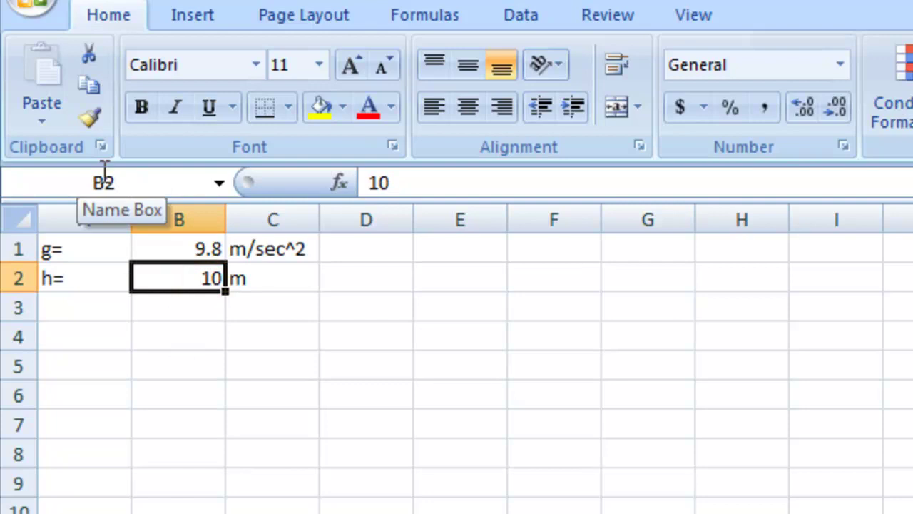
pyautogui.click(124, 186)
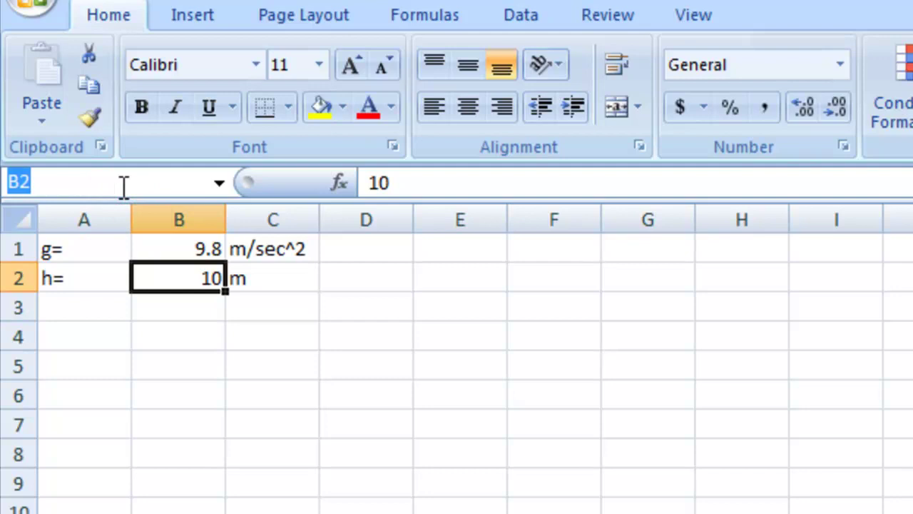
pyautogui.write('2h')
pyautogui.press('Return')
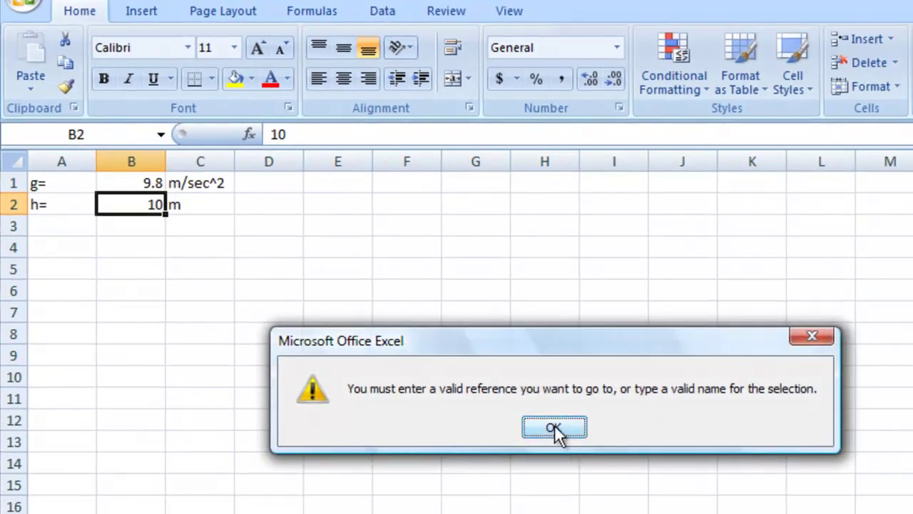
pyautogui.click(554, 427)
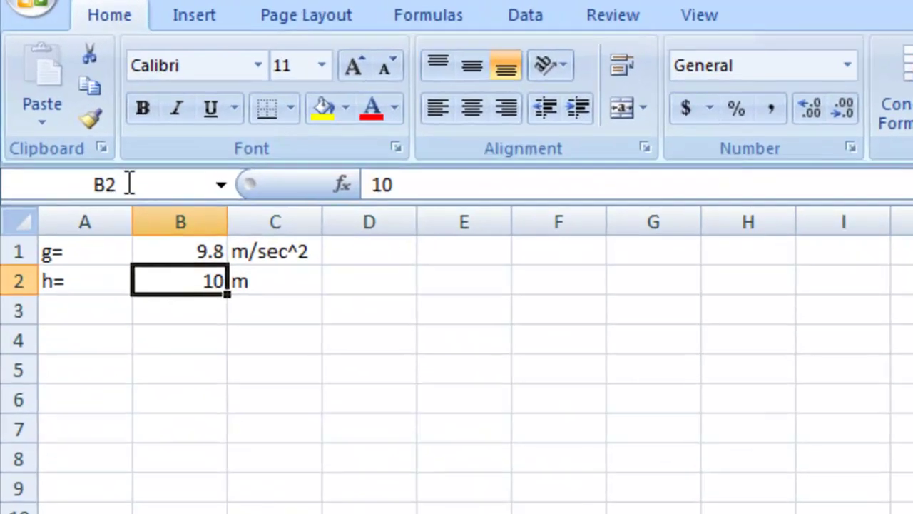
pyautogui.click(94, 134)
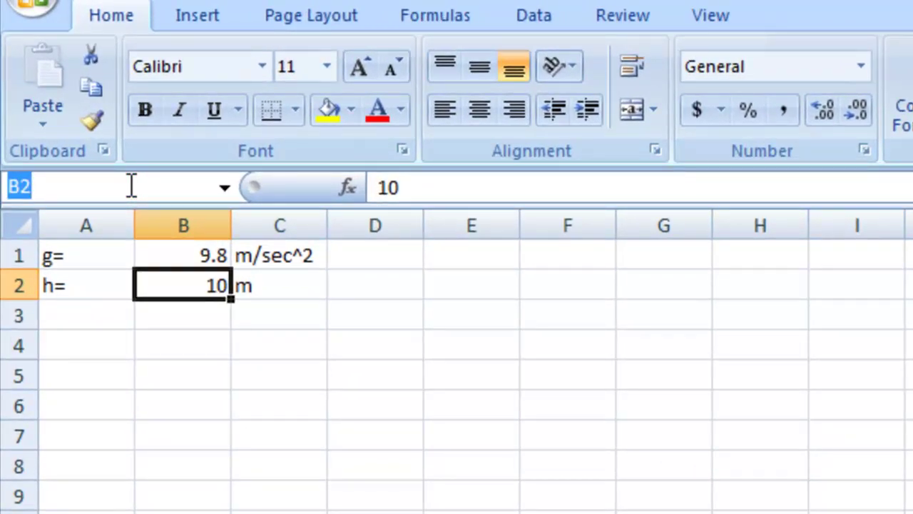
pyautogui.write('h')
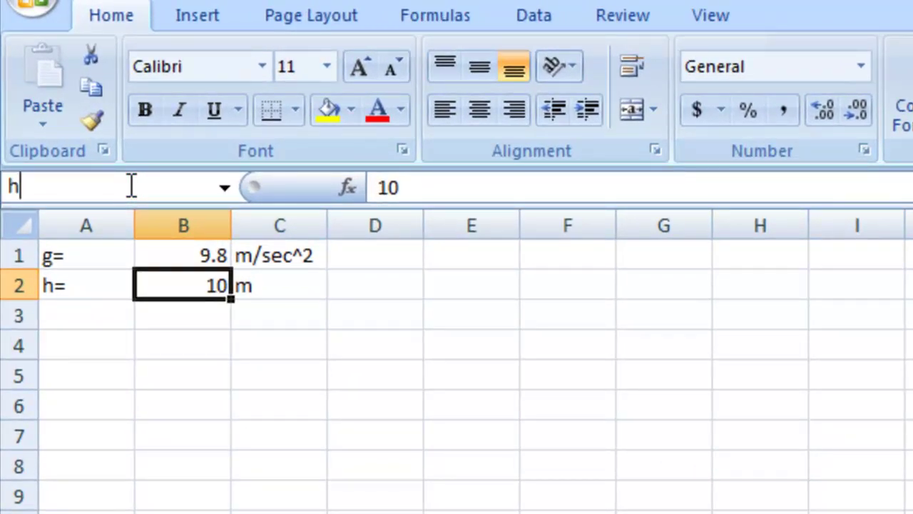
pyautogui.press('Return')
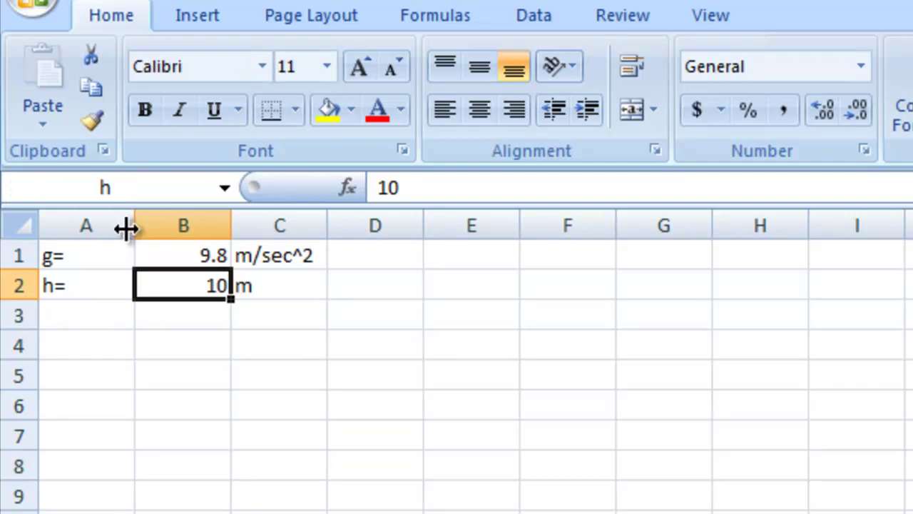
# - Add the headings Time / (sec) in D1:D2 and Height / (m) in E1:E2
pyautogui.click(372, 258)
pyautogui.click(372, 258)
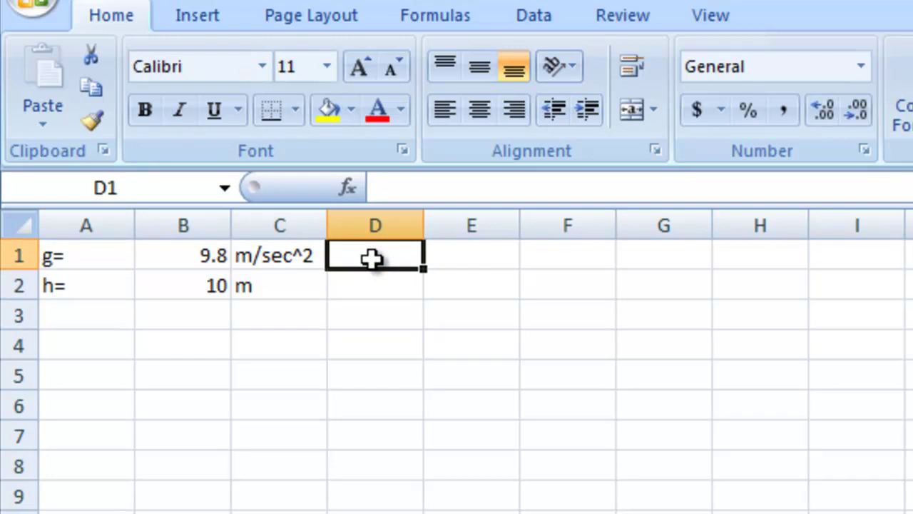
pyautogui.write('Time')
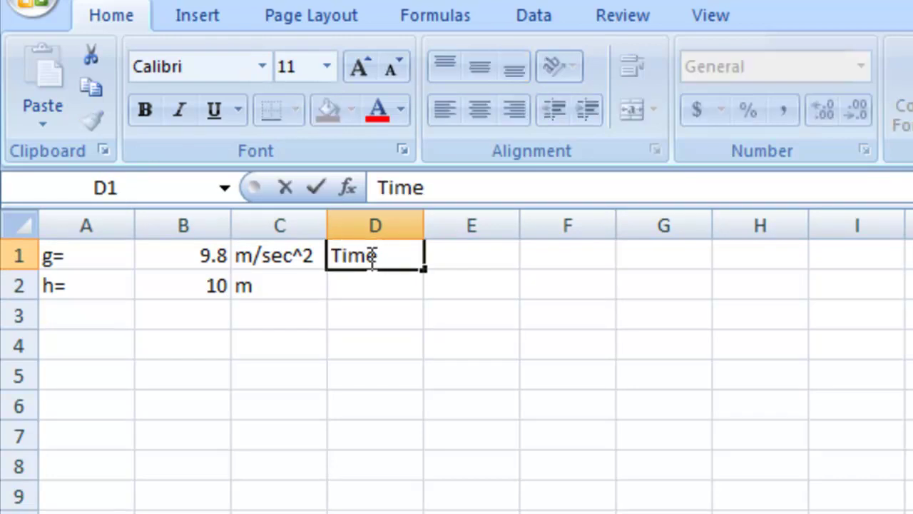
pyautogui.press('Return')
pyautogui.write('(sec)')
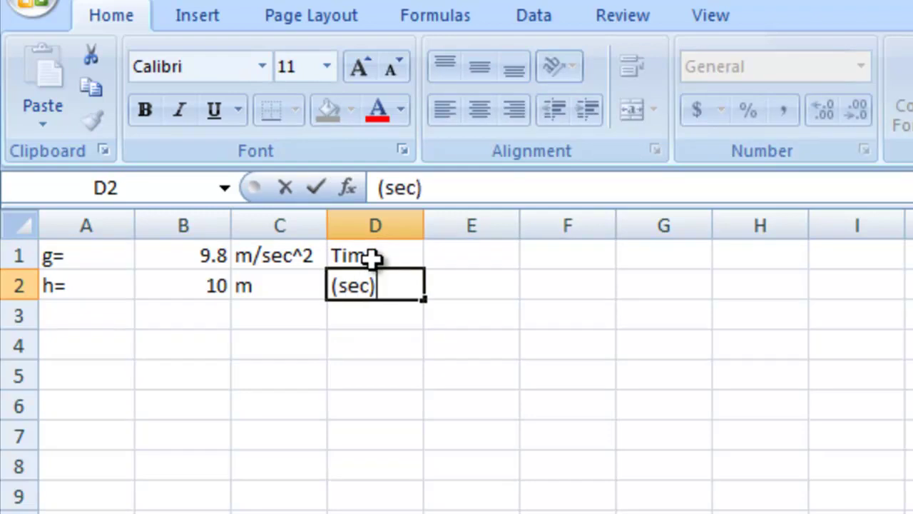
pyautogui.press('Tab')
pyautogui.press('Up')
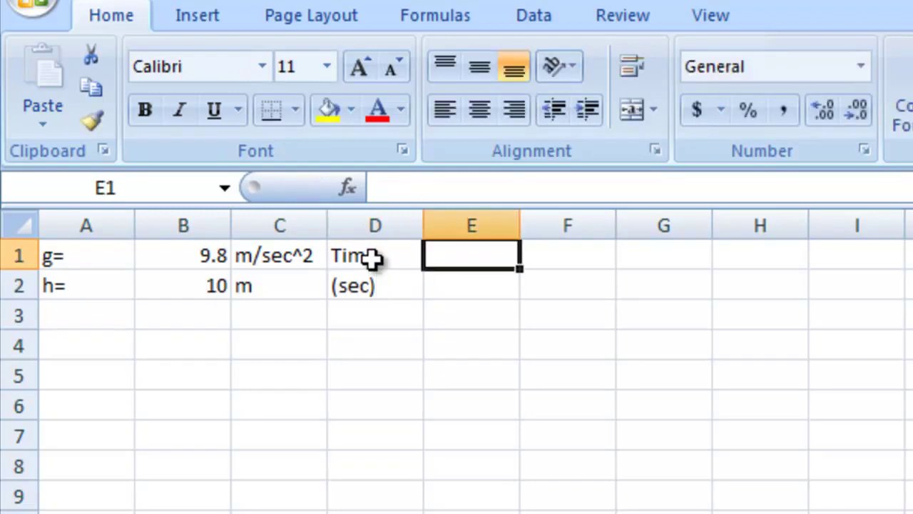
pyautogui.write('Height')
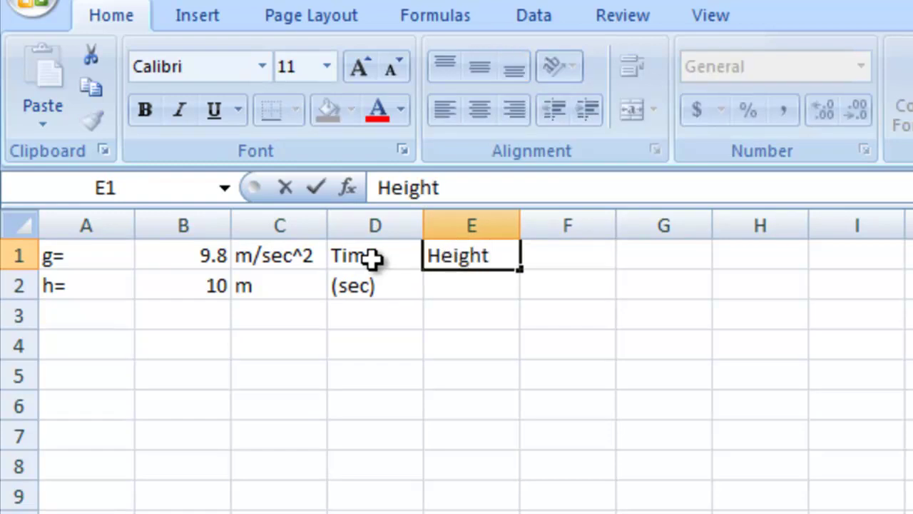
pyautogui.press('Return')
pyautogui.write('(')
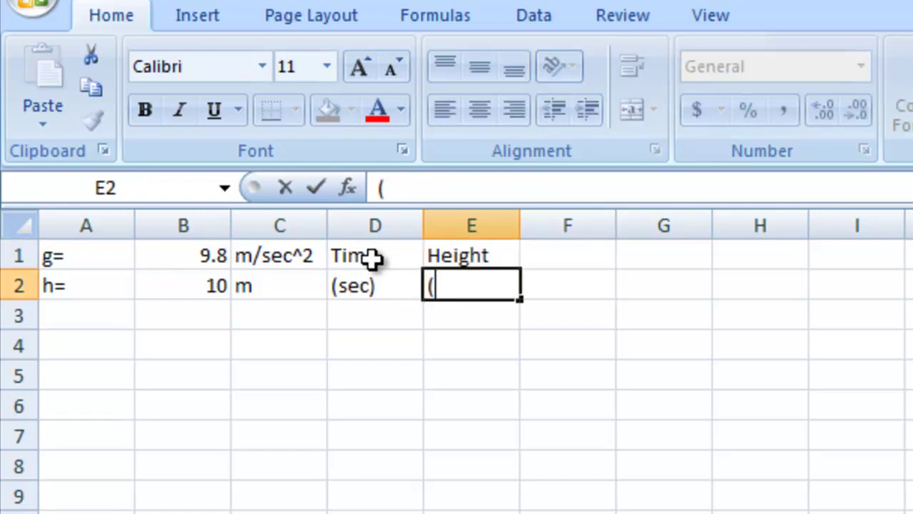
pyautogui.write('m)')
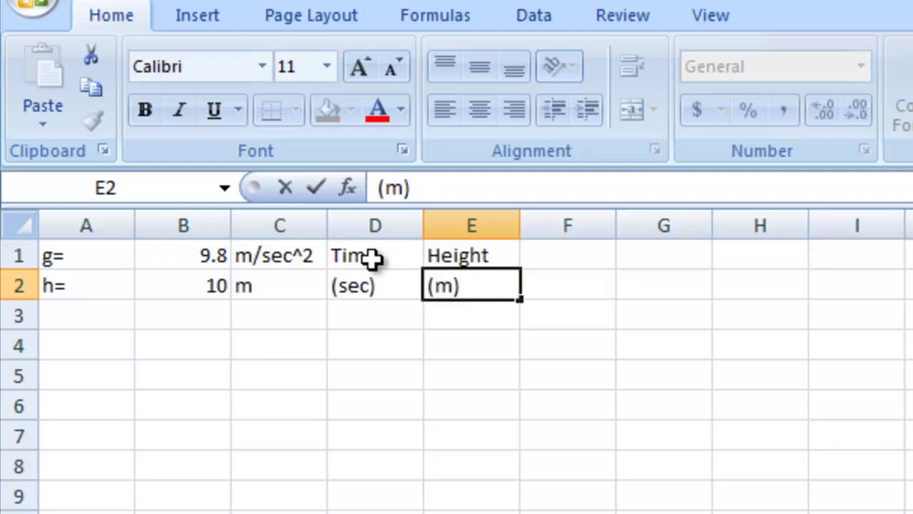
pyautogui.press('Return')
# - Fill times from 0 in 0.1 steps down column D to 1.5 sec
pyautogui.press('Left')
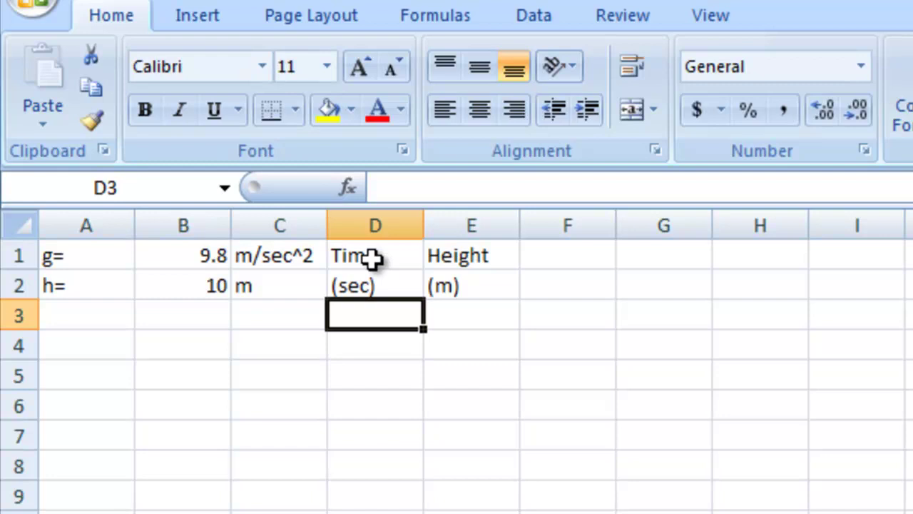
pyautogui.write('0')
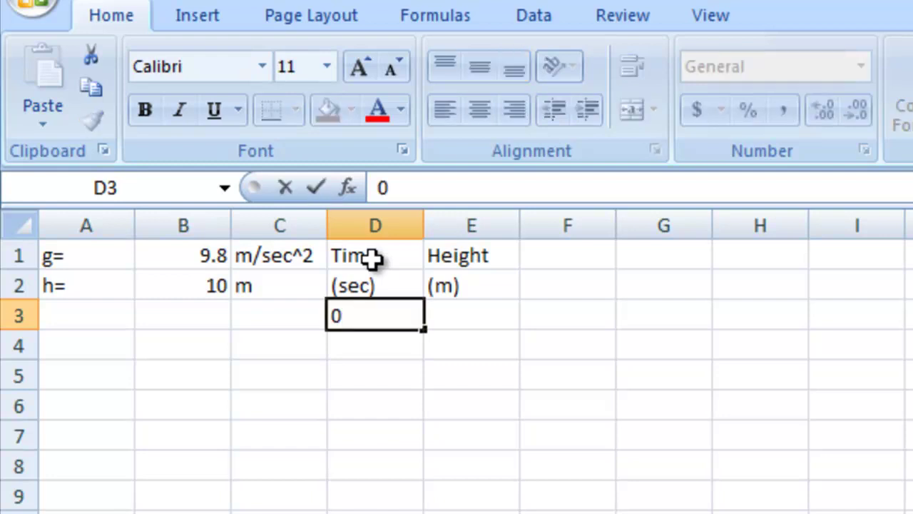
pyautogui.press('Return')
pyautogui.write('.1')
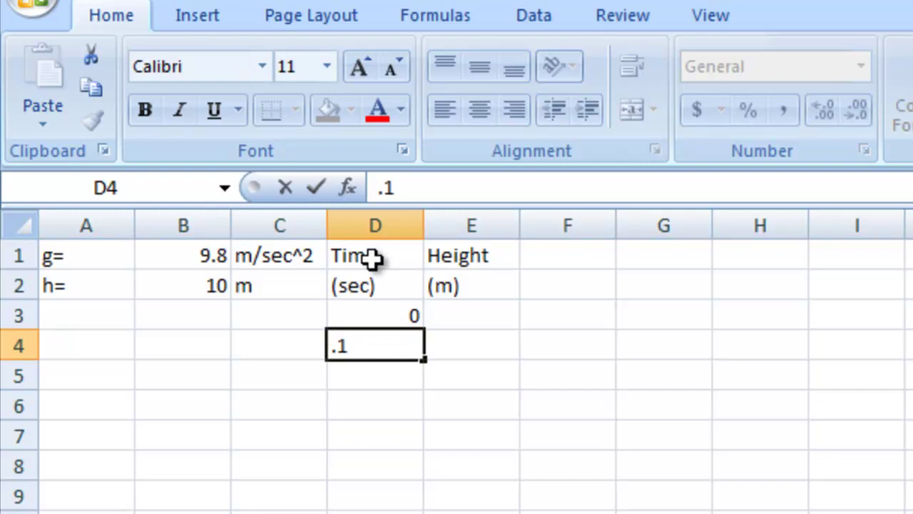
pyautogui.press('Return')
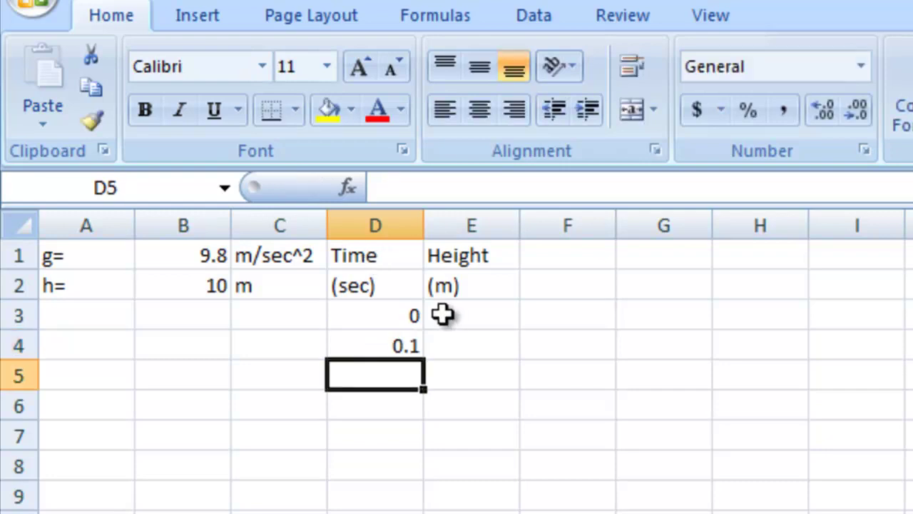
pyautogui.moveTo(373, 316); pyautogui.dragTo(373, 346)
pyautogui.moveTo(423, 359); pyautogui.dragTo(245, 469)
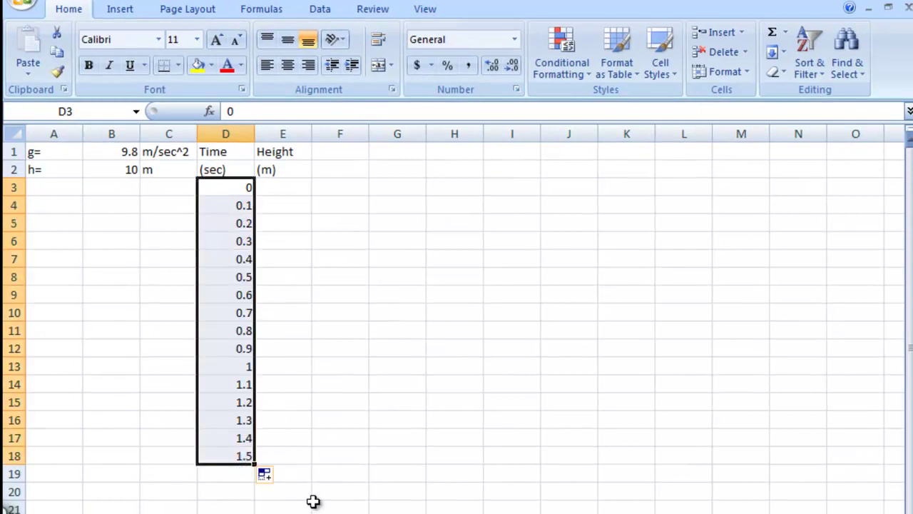
pyautogui.click(279, 186)
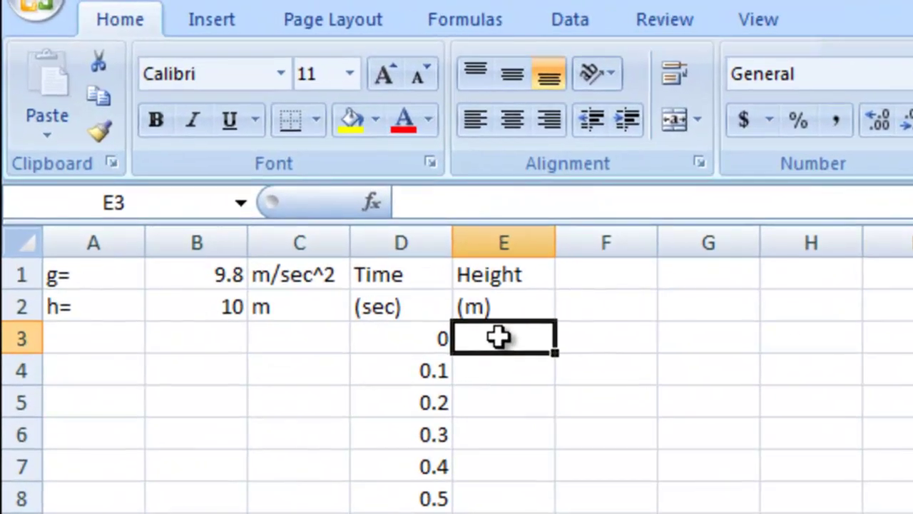
# - Enter the height formula =h-0.5*g*D3^2 in E3
pyautogui.write('=')
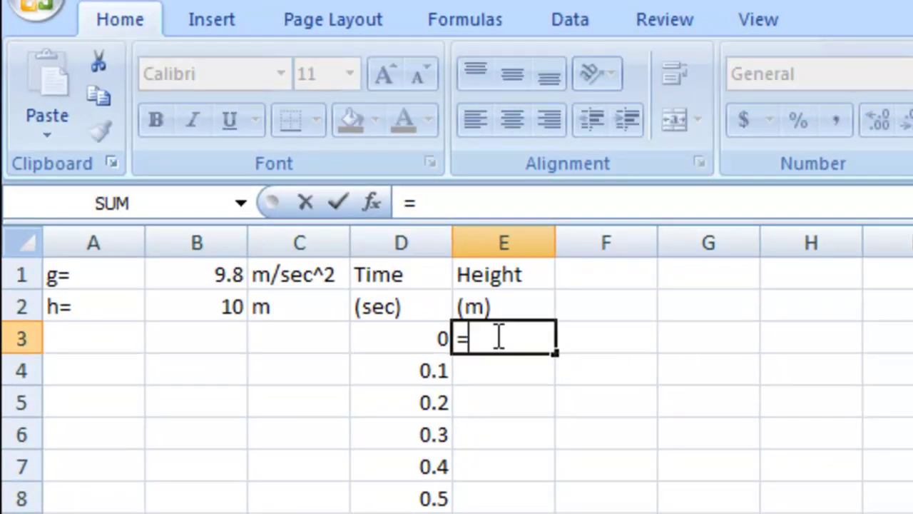
pyautogui.write('h-0.5*')
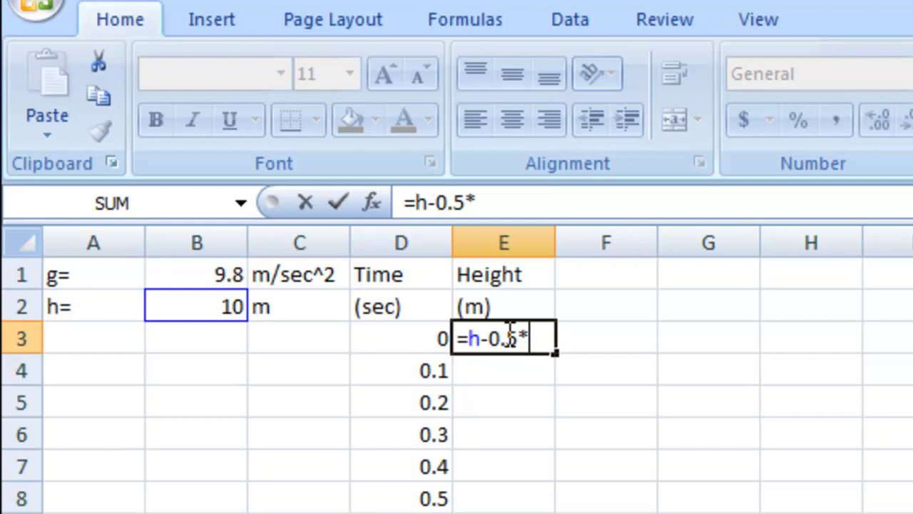
pyautogui.write('g')
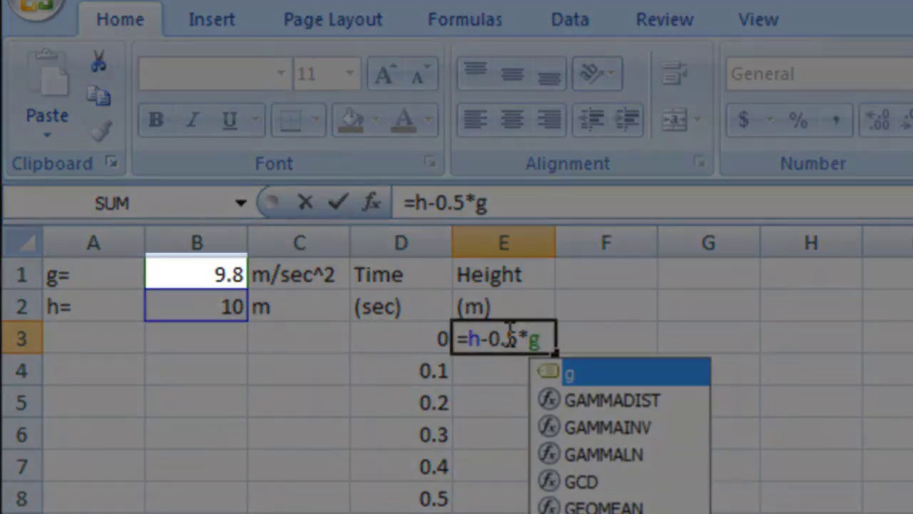
pyautogui.write('*')
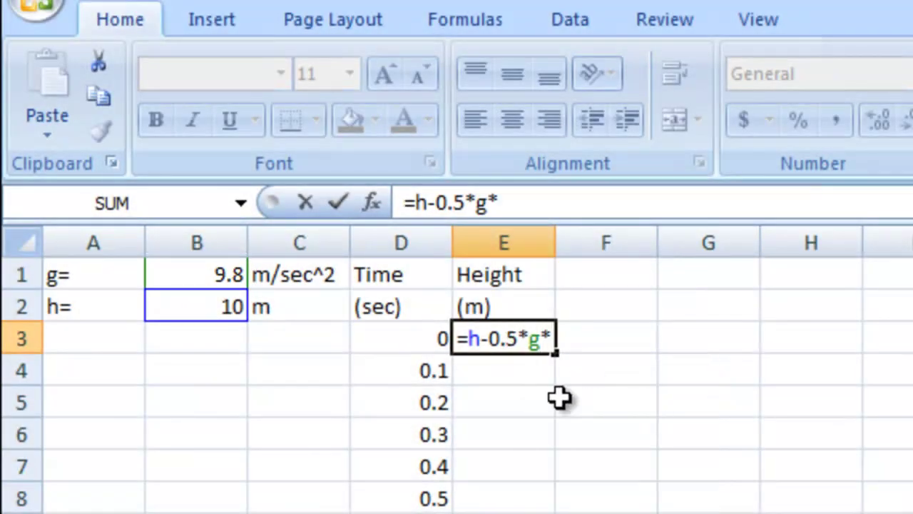
pyautogui.click(428, 340)
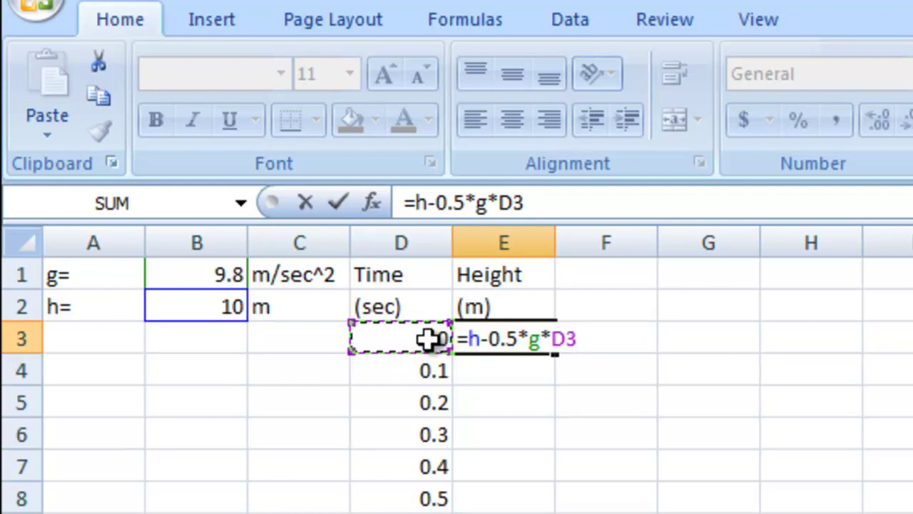
pyautogui.write('^')
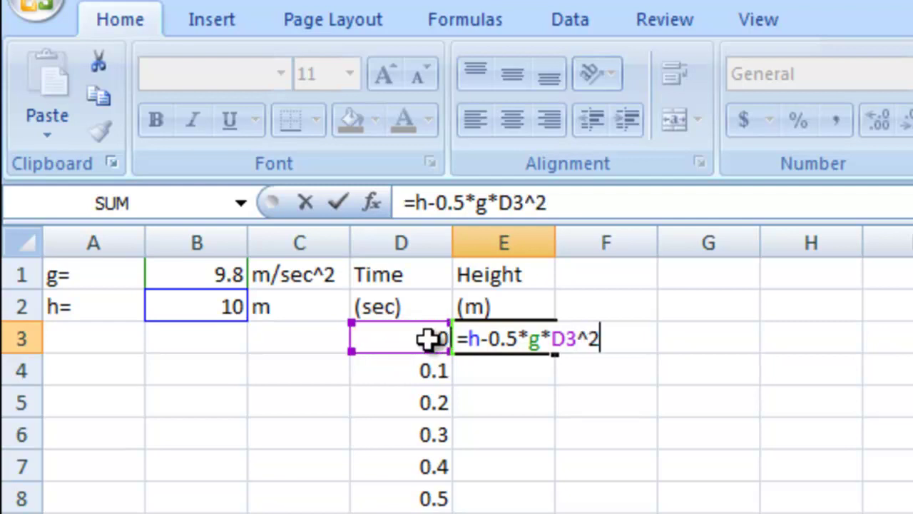
pyautogui.write('2')
pyautogui.press('Return')
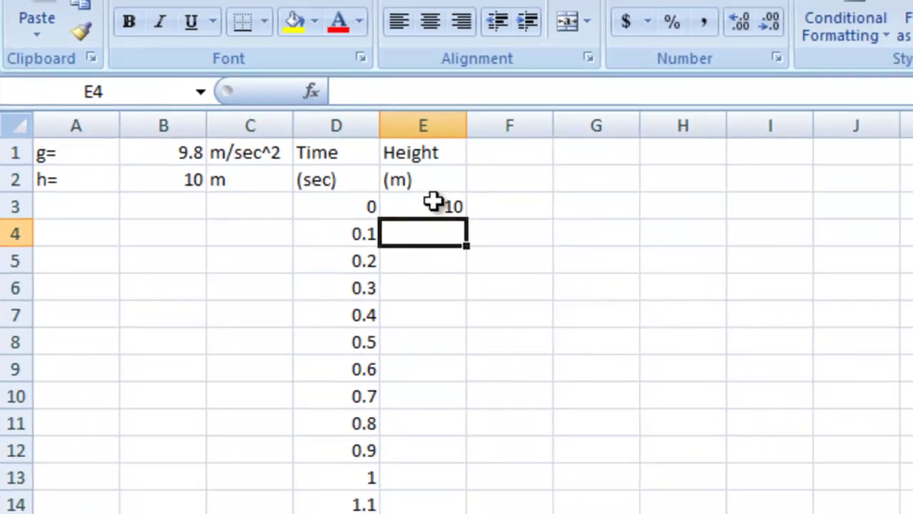
# - Copy the height formula down to E18, check the copies, and select D3:E18
pyautogui.click(514, 338)
pyautogui.moveTo(412, 139); pyautogui.dragTo(407, 485)
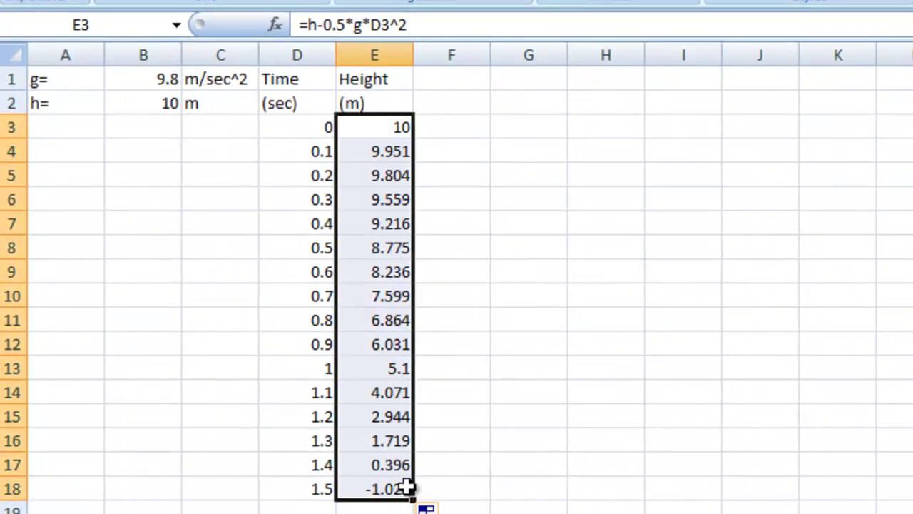
pyautogui.click(392, 249)
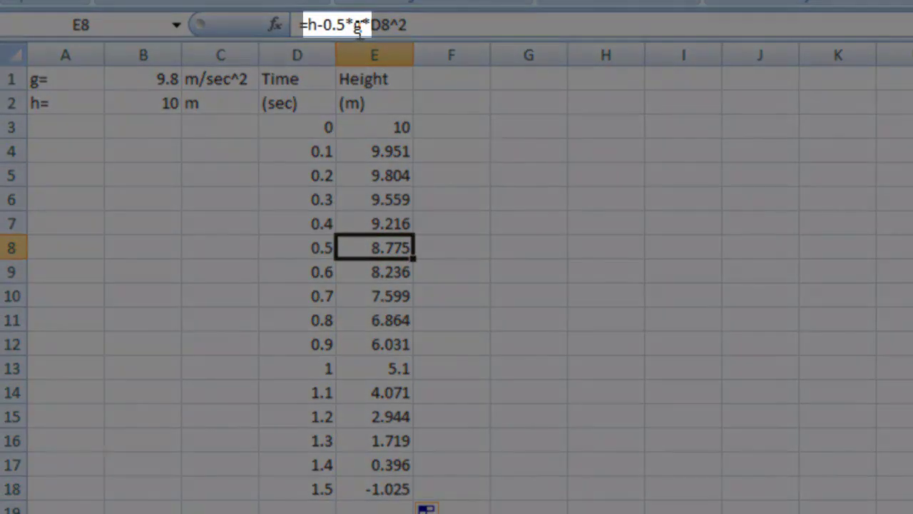
pyautogui.click(373, 273)
pyautogui.click(366, 297)
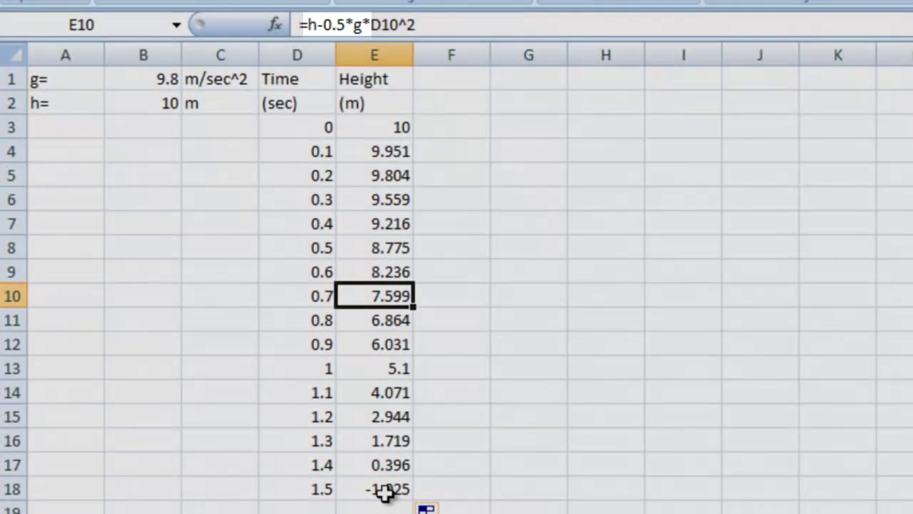
pyautogui.click(386, 491)
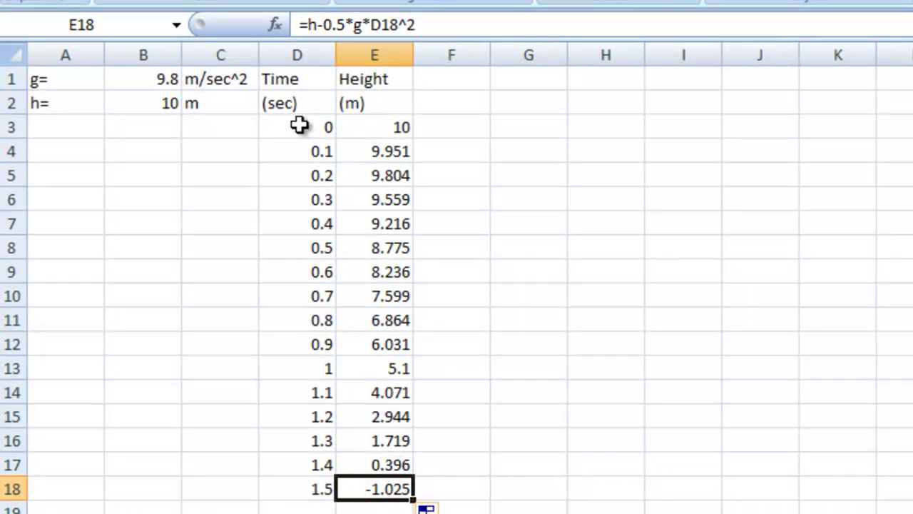
pyautogui.moveTo(300, 126); pyautogui.dragTo(408, 488)
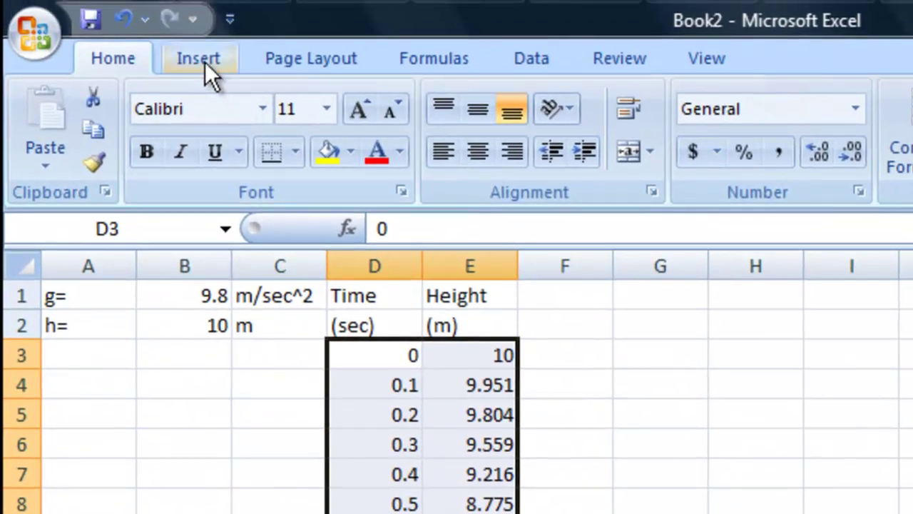
# - Insert a Scatter with Straight Lines chart and place it beside the data table
pyautogui.click(205, 62)
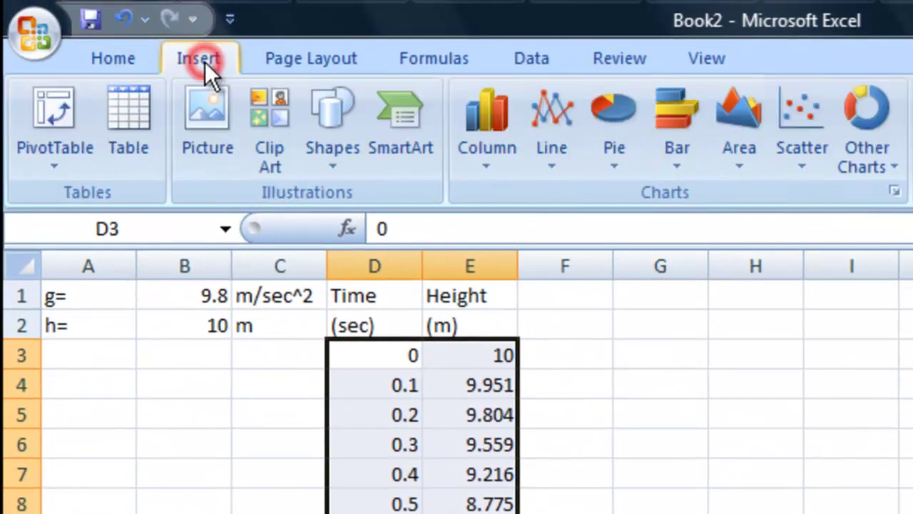
pyautogui.click(815, 142)
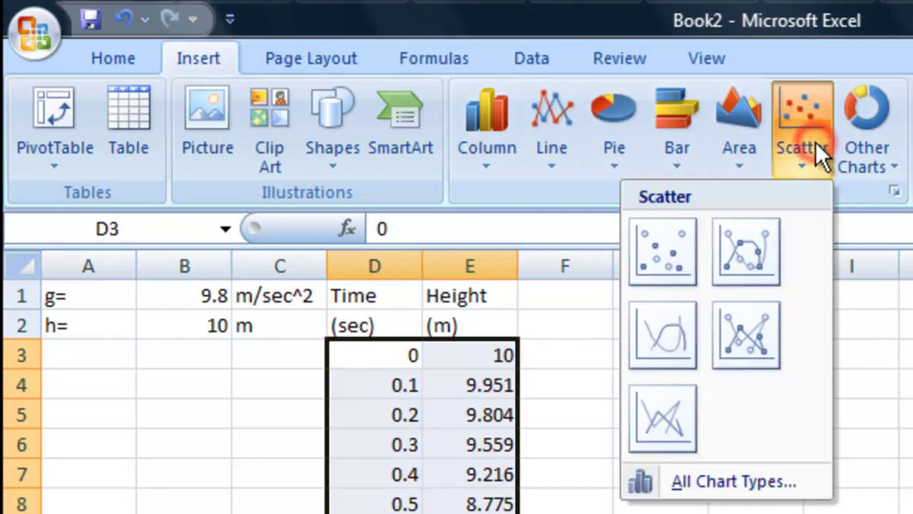
pyautogui.click(673, 430)
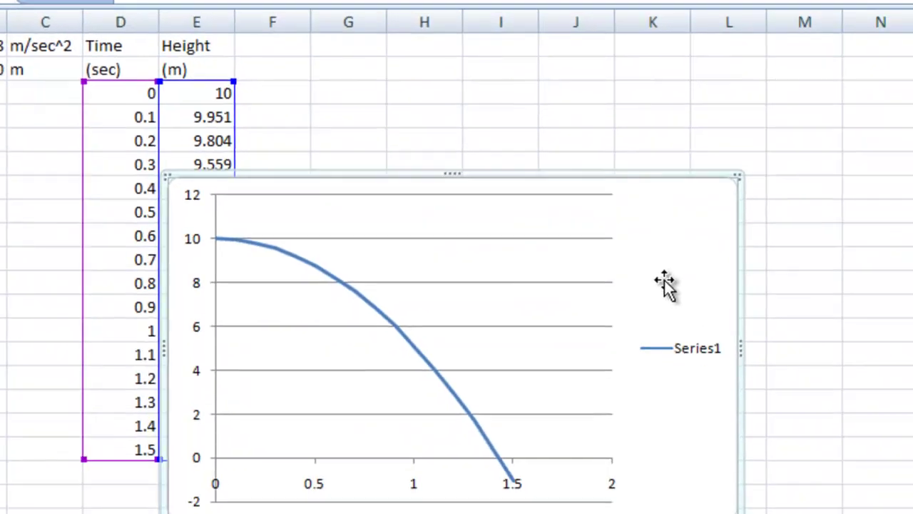
pyautogui.moveTo(664, 282); pyautogui.dragTo(824, 223)
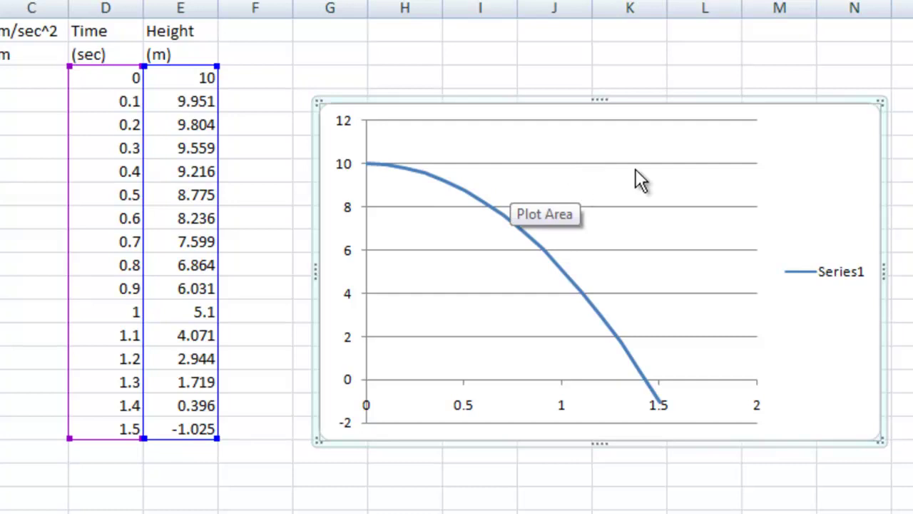
pyautogui.moveTo(800, 127); pyautogui.dragTo(815, 135)
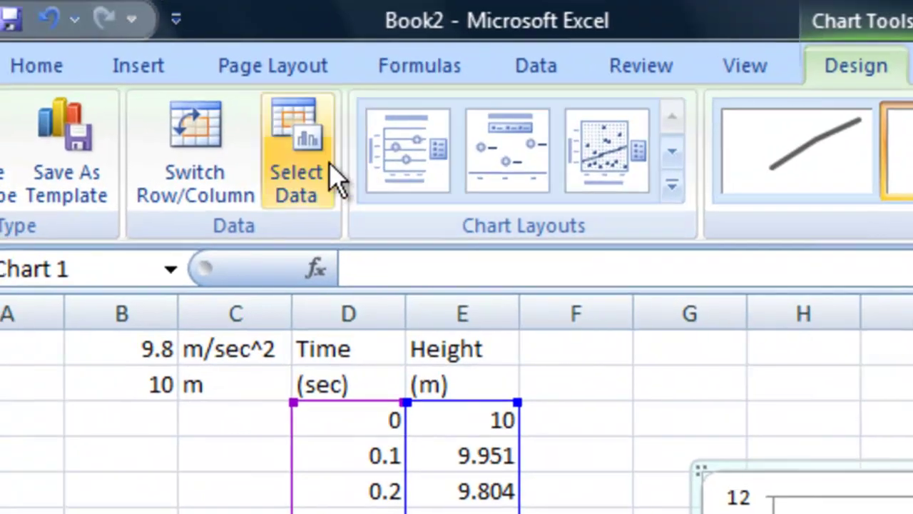
# - Rename chart series Series1 to 'Height of ball' through Select Data
pyautogui.click(298, 146)
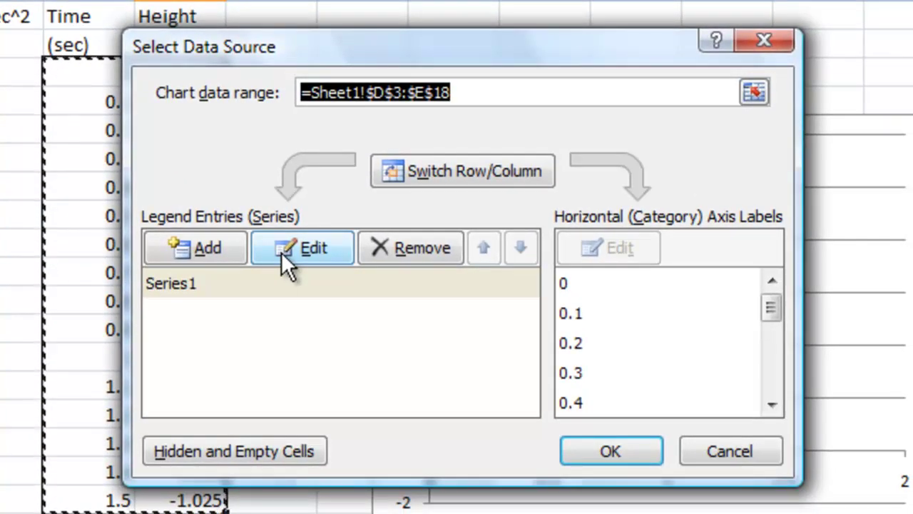
pyautogui.click(234, 282)
pyautogui.click(308, 247)
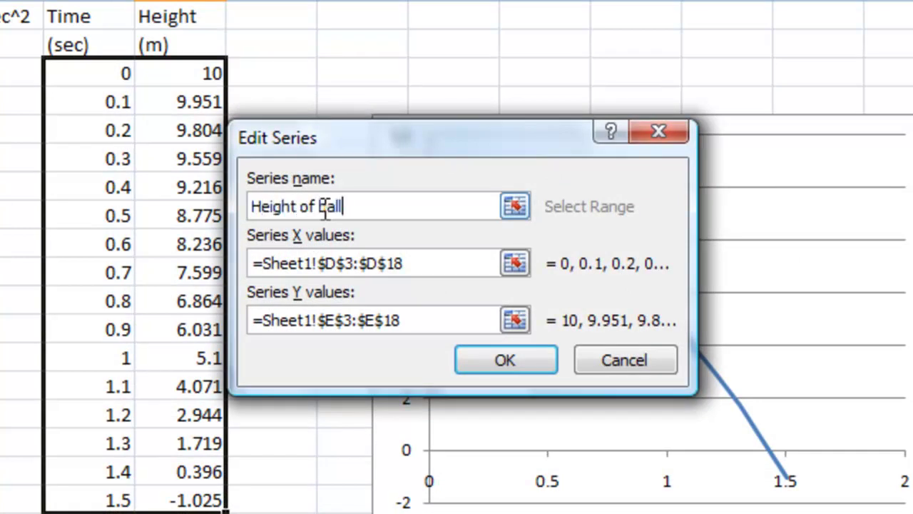
pyautogui.click(471, 349)
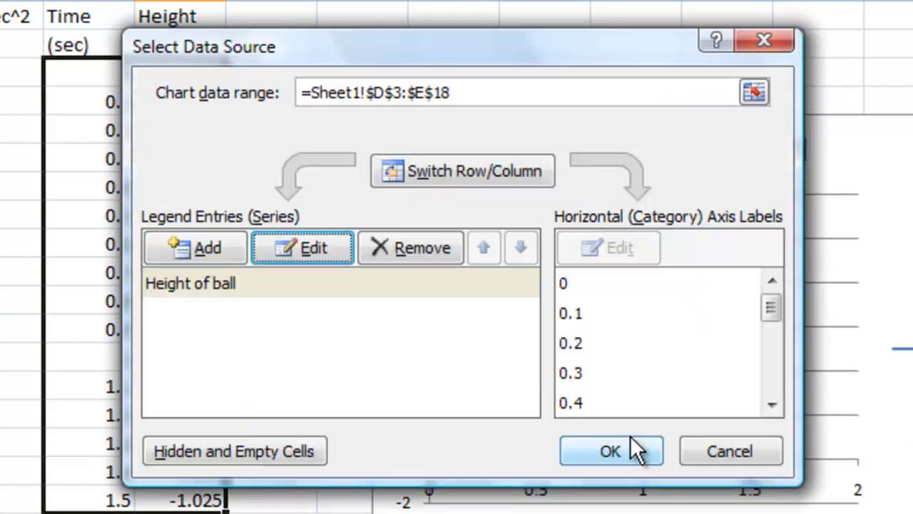
pyautogui.click(622, 445)
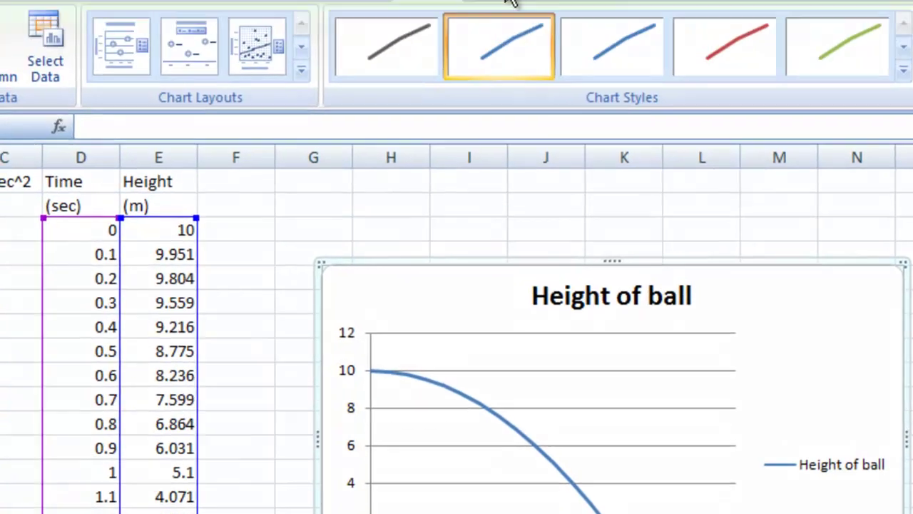
# - Add a horizontal axis title below the axis reading 'Time (s)'
pyautogui.click(513, 47)
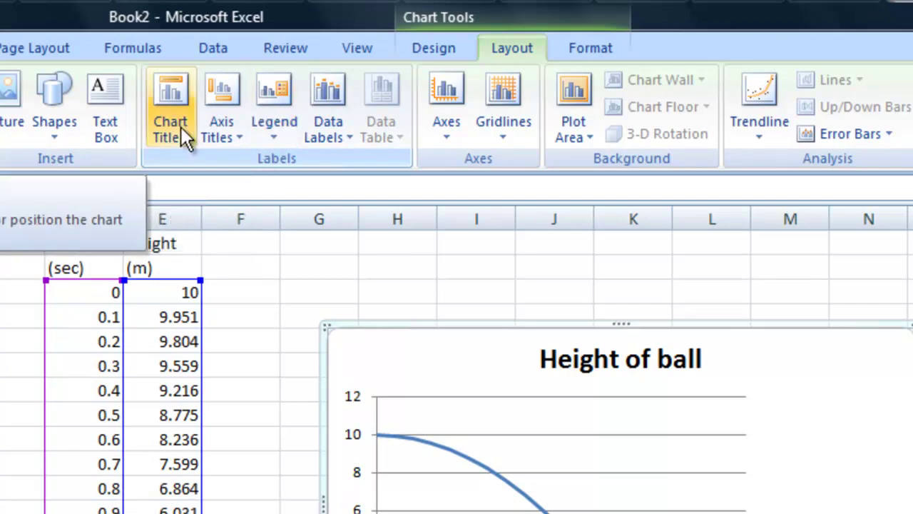
pyautogui.click(230, 130)
pyautogui.moveTo(227, 187)
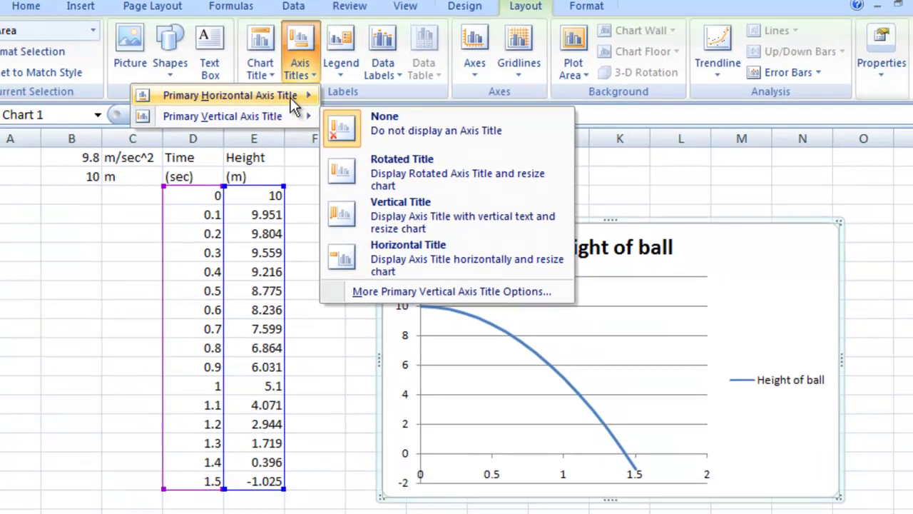
pyautogui.moveTo(143, 158)
pyautogui.click(412, 139)
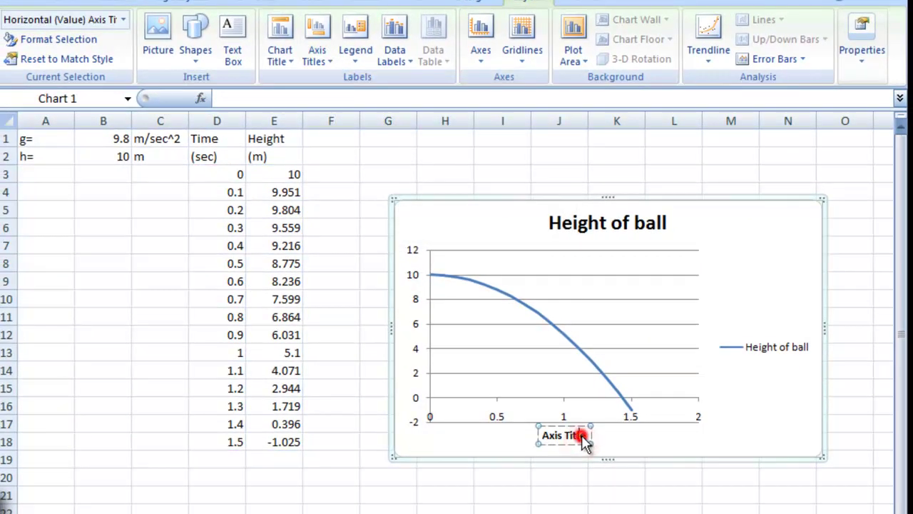
pyautogui.moveTo(586, 436); pyautogui.dragTo(526, 438)
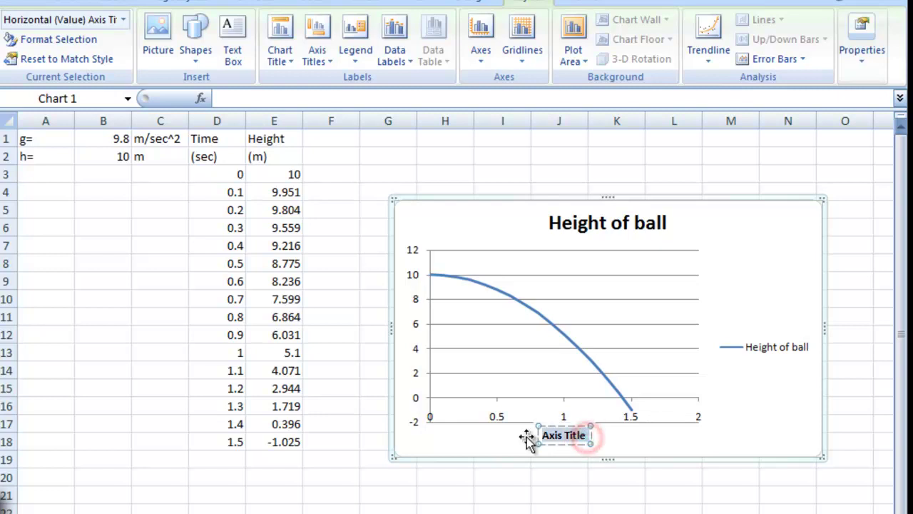
pyautogui.write('Time (')
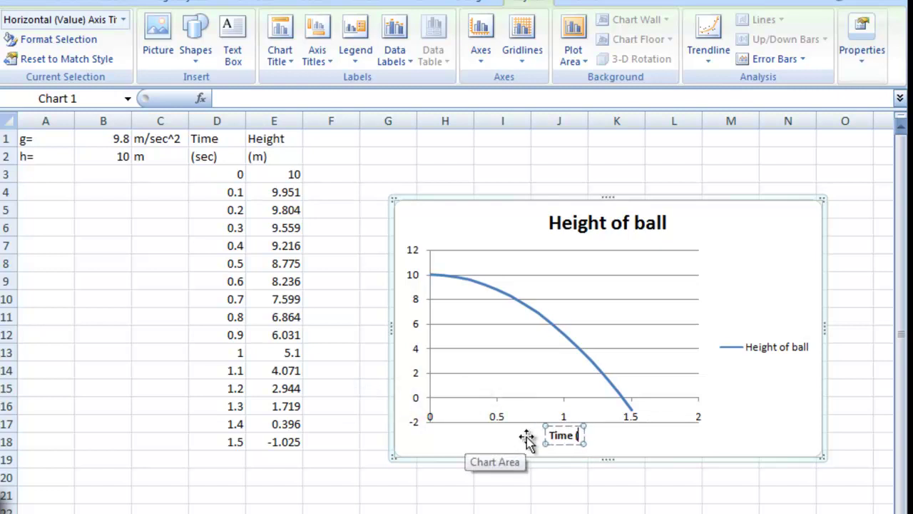
pyautogui.write('s)')
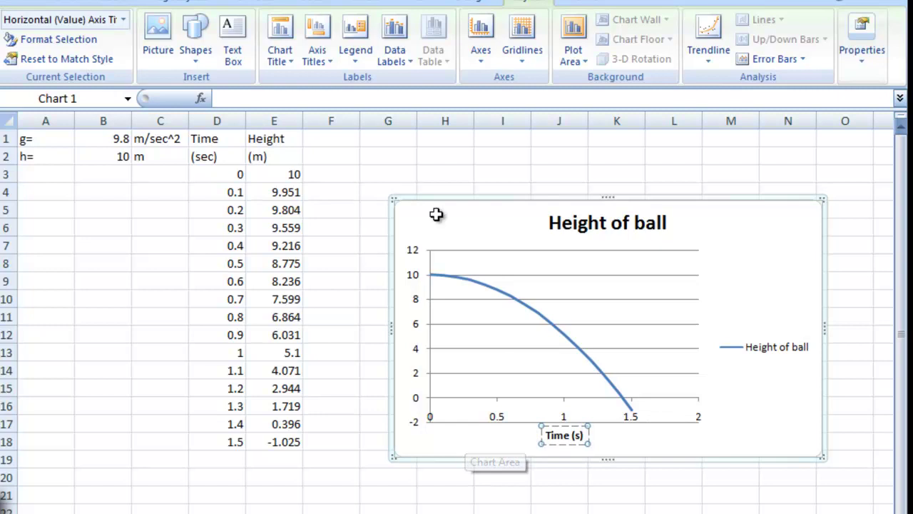
# - Add a rotated vertical axis title reading 'Height (m)'
pyautogui.click(320, 46)
pyautogui.moveTo(297, 101)
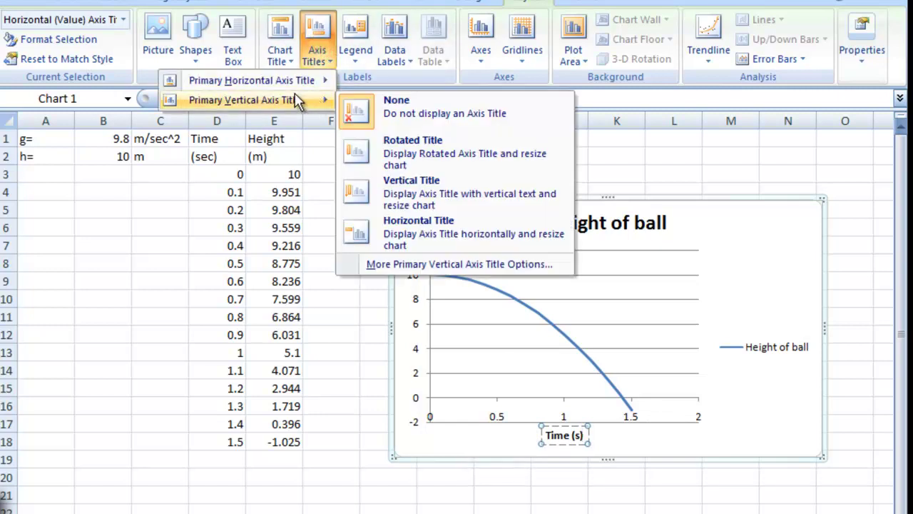
pyautogui.click(375, 152)
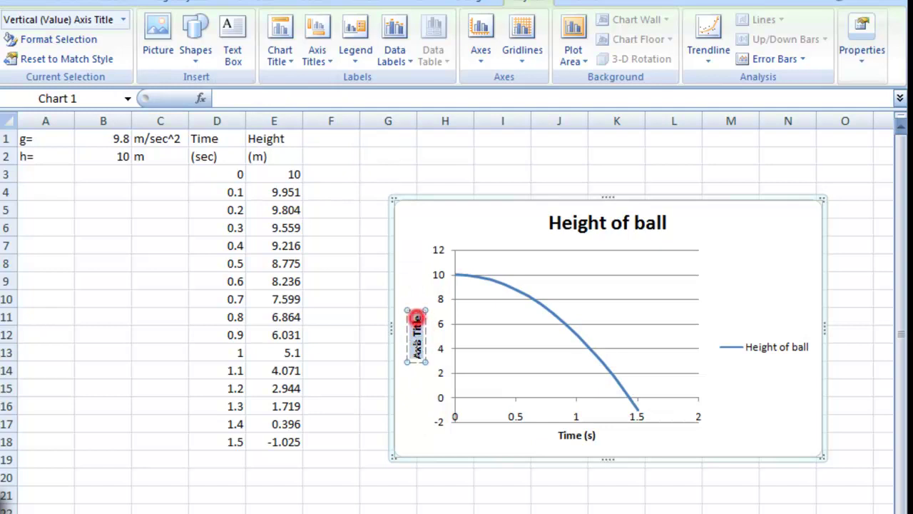
pyautogui.moveTo(418, 320); pyautogui.dragTo(418, 376)
pyautogui.write('Height')
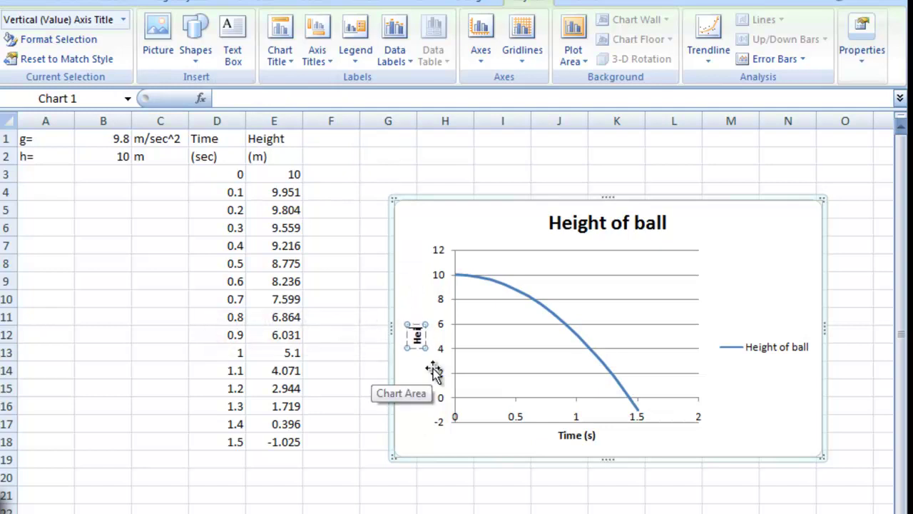
pyautogui.write(' (m)')
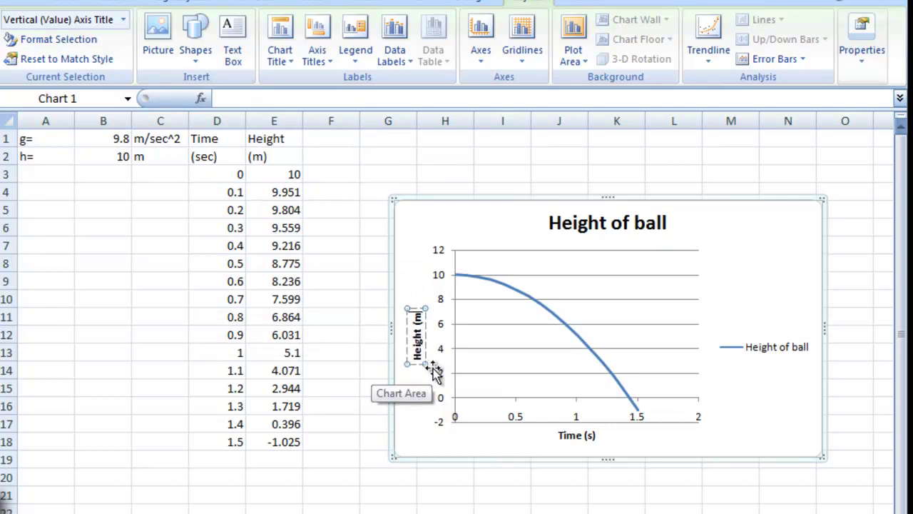
# - Show the chart legend at the bottom
pyautogui.click(763, 305)
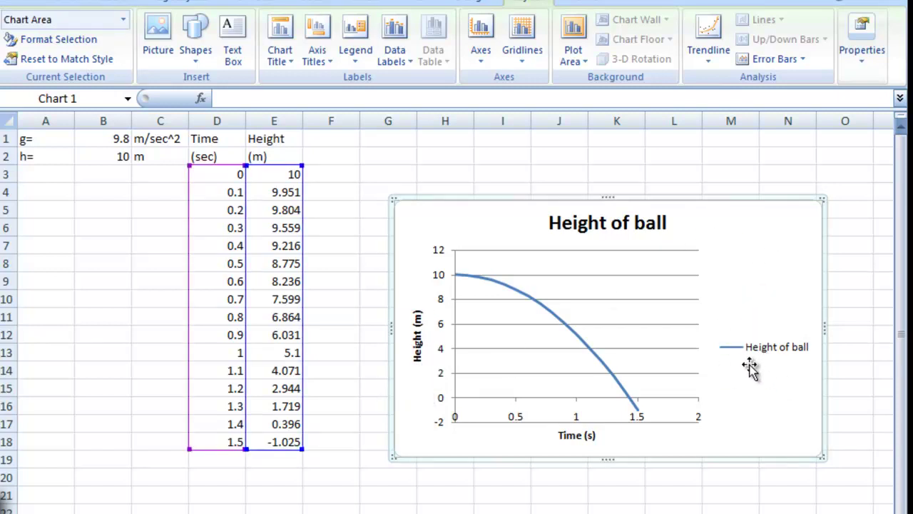
pyautogui.click(350, 51)
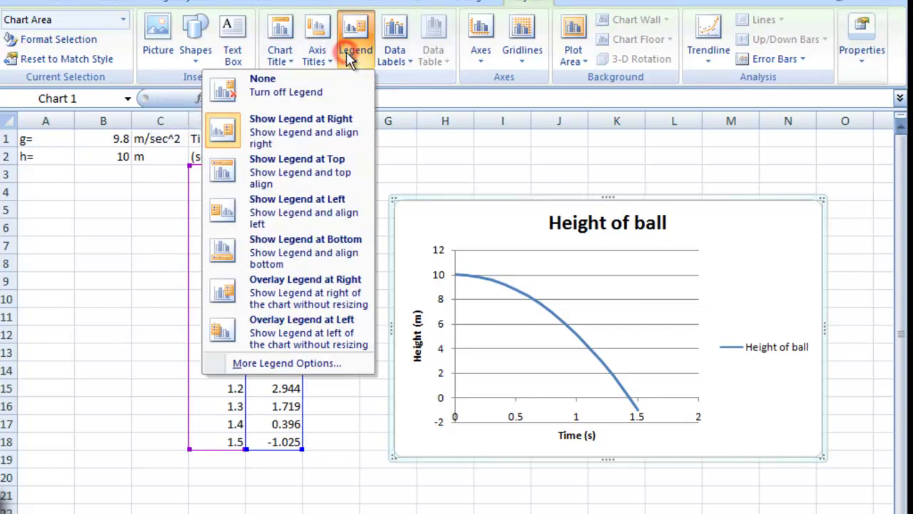
pyautogui.click(303, 242)
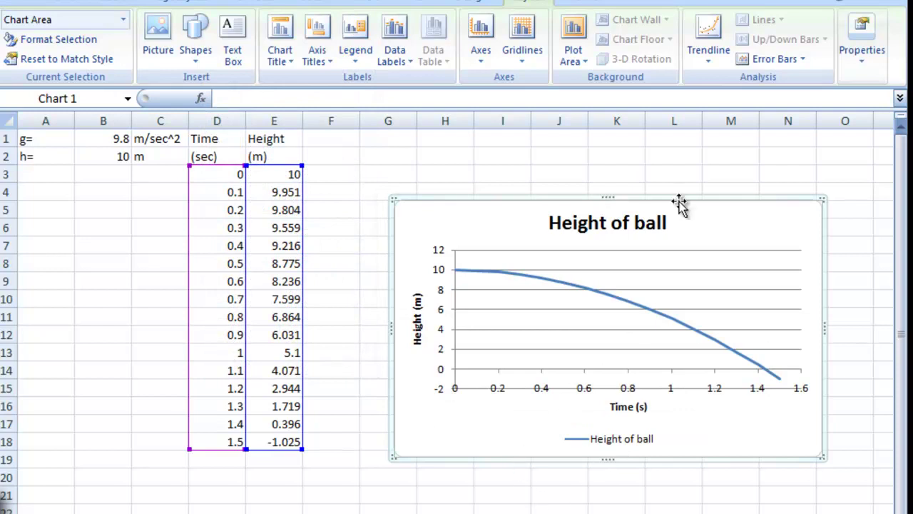